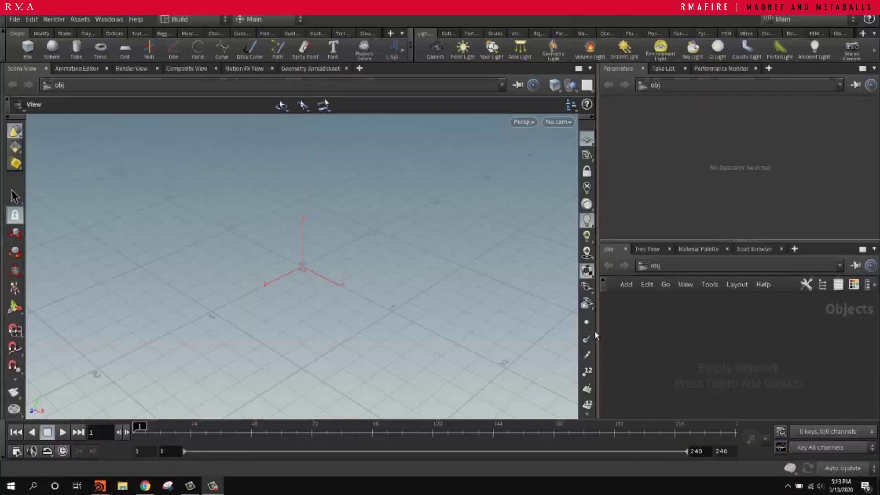
Enlarge the network editor over the parameters pane and place a Grid object in the scene network.
{"action": "left_click_drag", "start_coordinate": [598, 331], "coordinate": [515, 316]}
{"action": "left_click", "coordinate": [682, 240]}
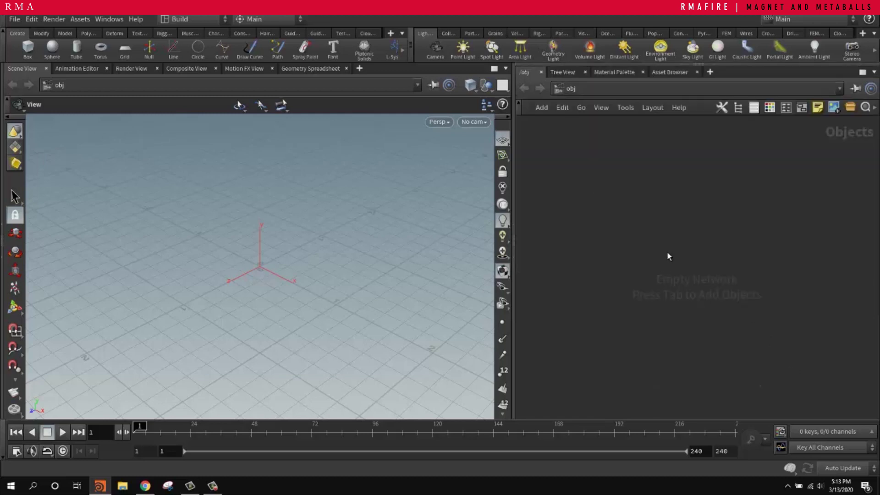
{"action": "key", "text": "Tab"}
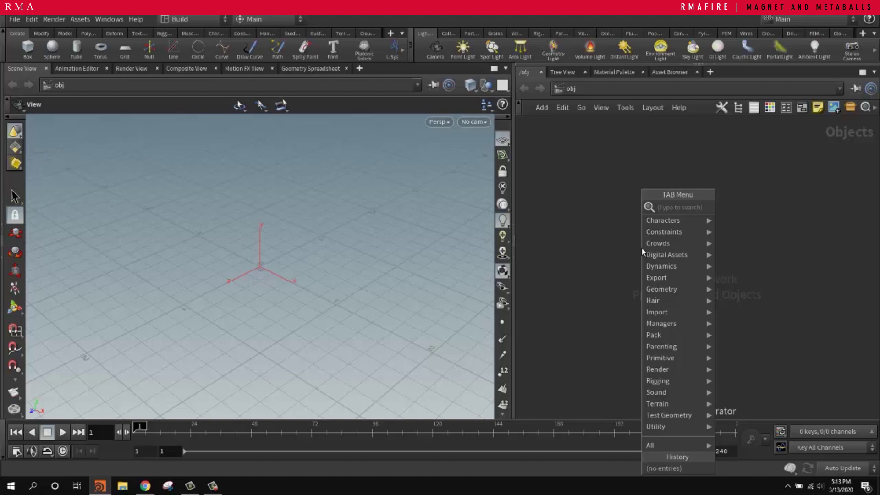
{"action": "type", "text": "grid"}
{"action": "key", "text": "Return"}
{"action": "left_click", "coordinate": [641, 249]}
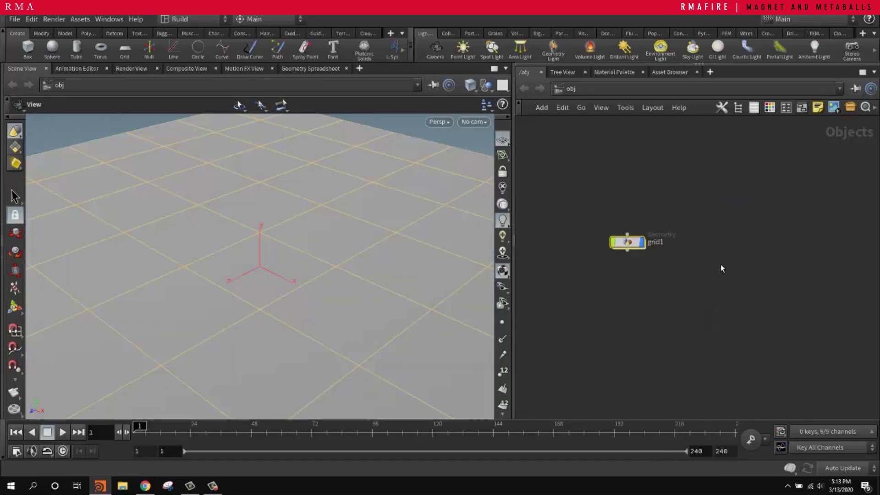
Enter the grid object and set its Grid node to 100 rows and 100 columns.
{"action": "key", "text": "Return"}
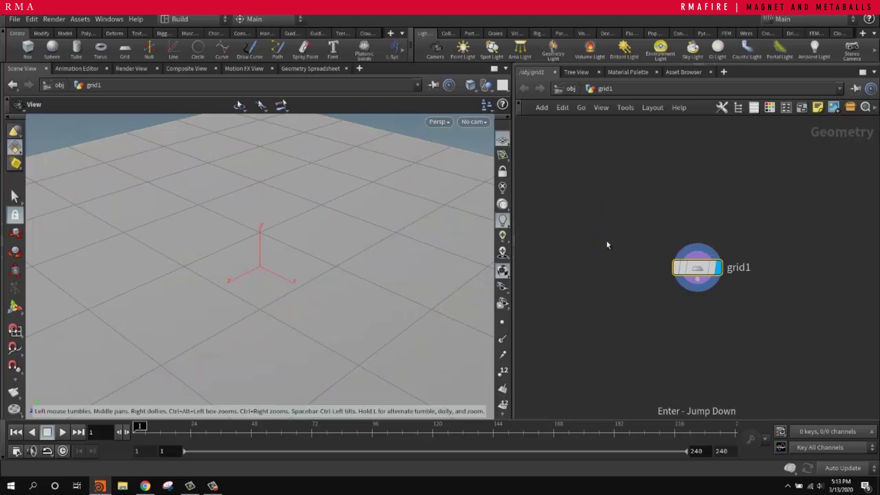
{"action": "key", "text": "p"}
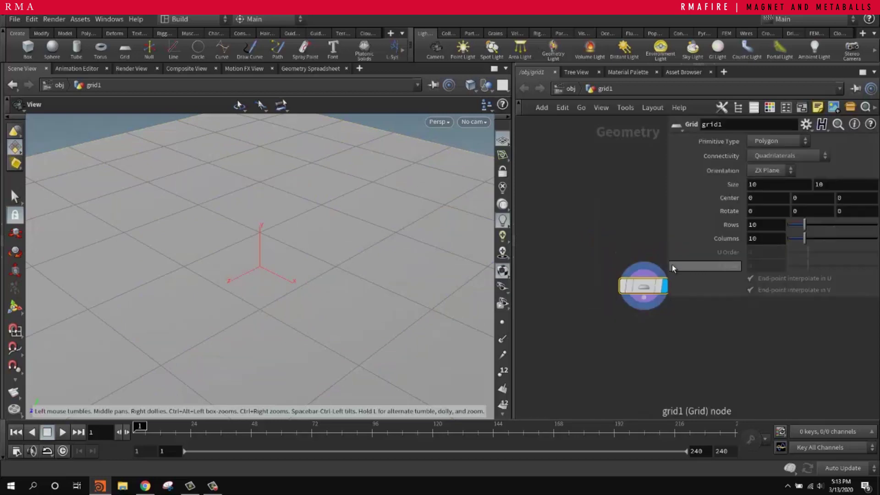
{"action": "type", "text": "100"}
{"action": "key", "text": "Tab"}
{"action": "type", "text": "100"}
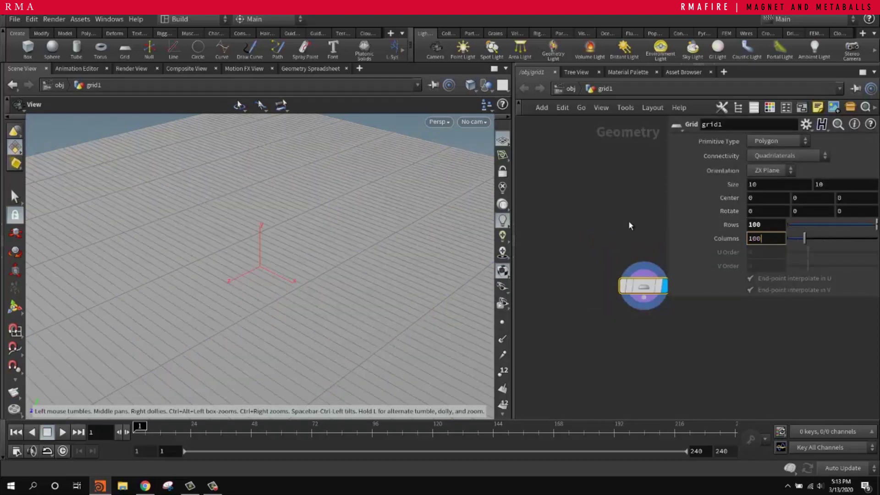
{"action": "key", "text": "Return"}
Widen the network editor and add a Magnet node with the grid wired into its first input.
{"action": "scroll", "coordinate": [374, 226], "scroll_direction": "down", "scroll_amount": 3}
{"action": "left_click_drag", "start_coordinate": [307, 252], "coordinate": [321, 287]}
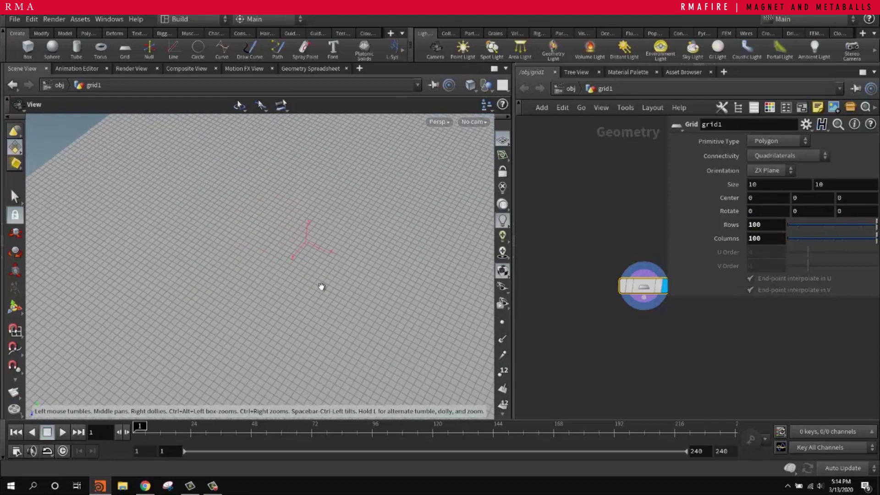
{"action": "left_click_drag", "start_coordinate": [319, 251], "coordinate": [362, 254]}
{"action": "scroll", "coordinate": [626, 322], "scroll_direction": "down", "scroll_amount": 3}
{"action": "middle_click_drag", "start_coordinate": [626, 322], "coordinate": [623, 329]}
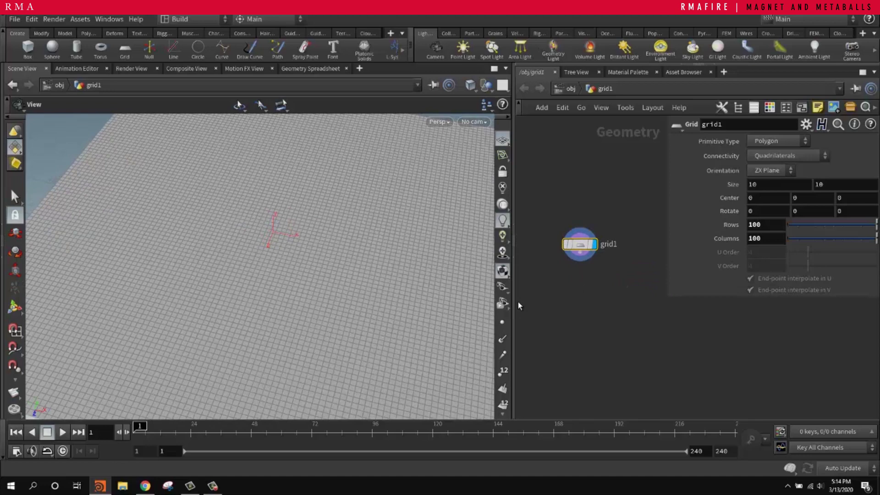
{"action": "left_click_drag", "start_coordinate": [515, 303], "coordinate": [420, 305]}
{"action": "key", "text": "Tab"}
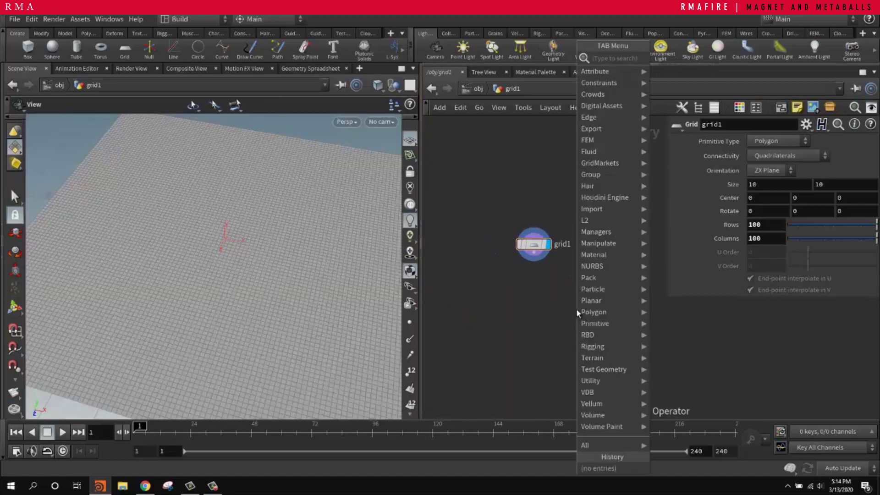
{"action": "key", "text": "Return"}
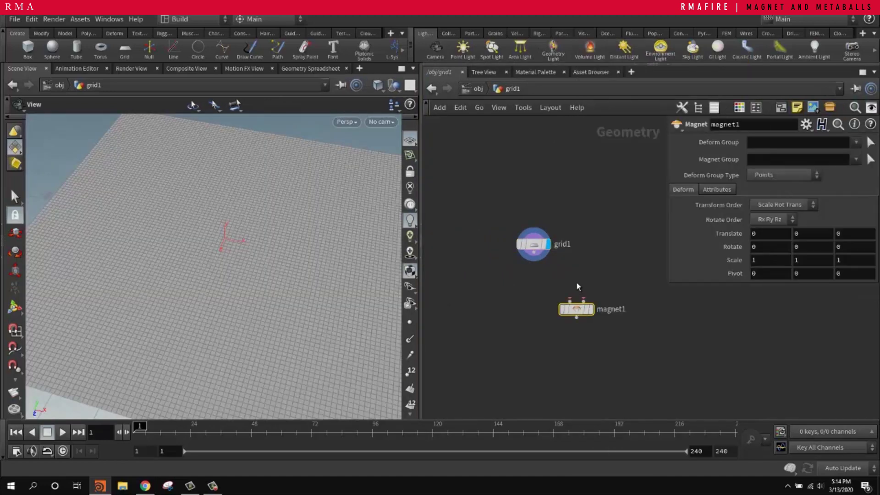
{"action": "left_click", "coordinate": [567, 298]}
{"action": "left_click_drag", "start_coordinate": [576, 310], "coordinate": [575, 354]}
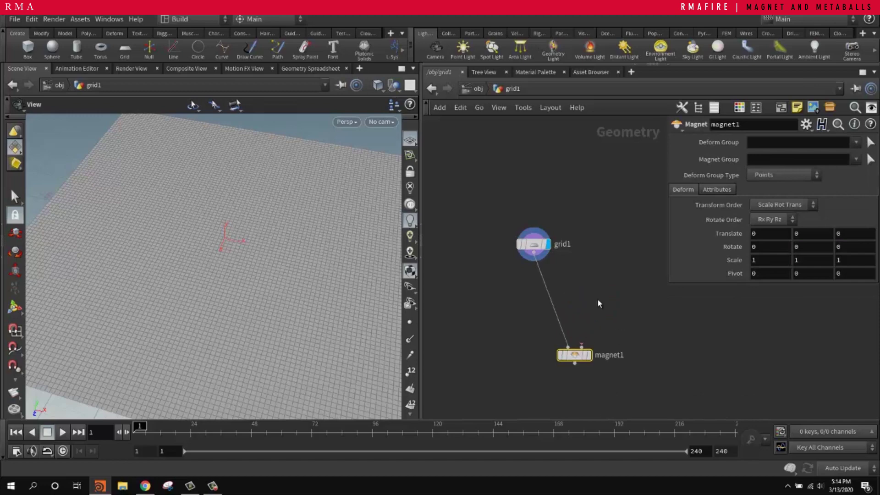
Add a Metaball node and wire it into the magnet's second input.
{"action": "key", "text": "Tab"}
{"action": "type", "text": "meta"}
{"action": "key", "text": "Return"}
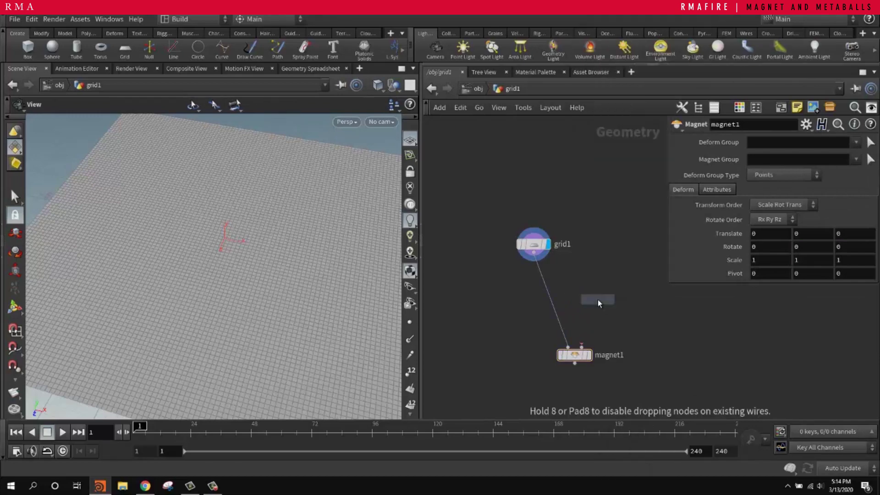
{"action": "left_click", "coordinate": [598, 299]}
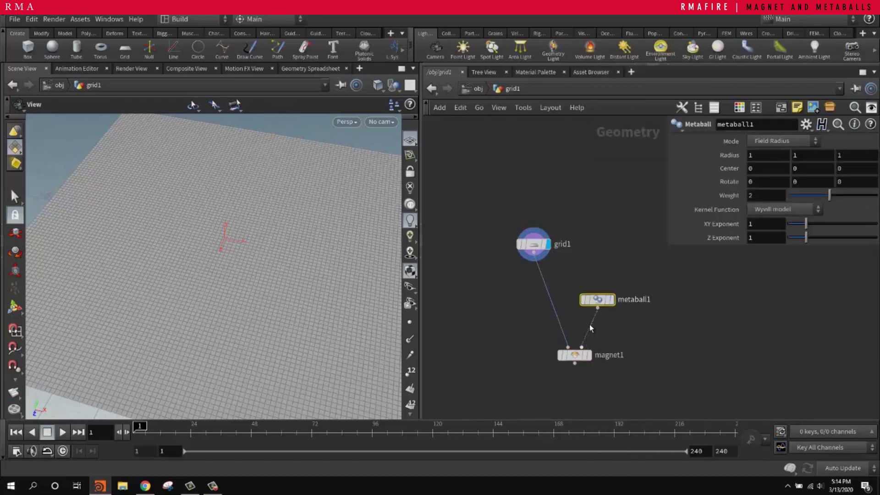
Insert a Transform node between the metaball and the magnet.
{"action": "scroll", "coordinate": [230, 246], "scroll_direction": "down", "scroll_amount": 2}
{"action": "left_click_drag", "start_coordinate": [220, 252], "coordinate": [222, 228]}
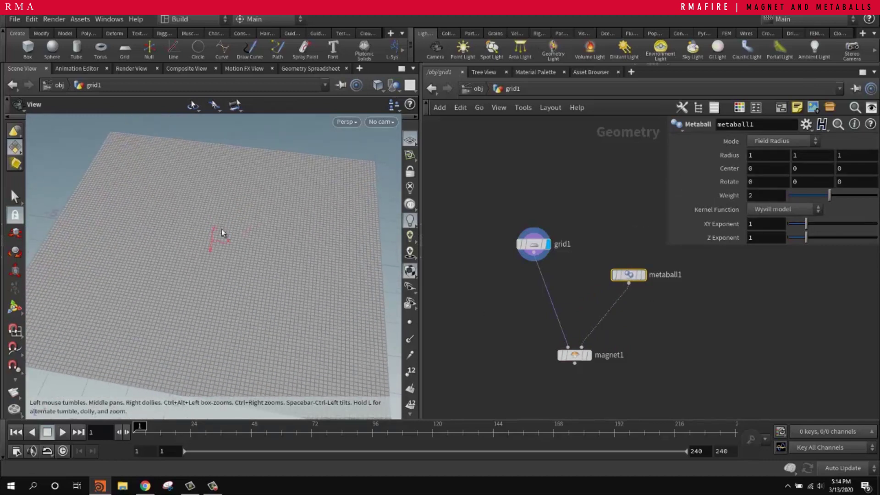
{"action": "key", "text": "Return"}
{"action": "right_click_drag", "start_coordinate": [207, 206], "coordinate": [306, 210], "text": "alt"}
{"action": "left_click_drag", "start_coordinate": [255, 280], "coordinate": [235, 263], "text": "alt"}
{"action": "left_click", "coordinate": [658, 315]}
{"action": "key", "text": "Tab"}
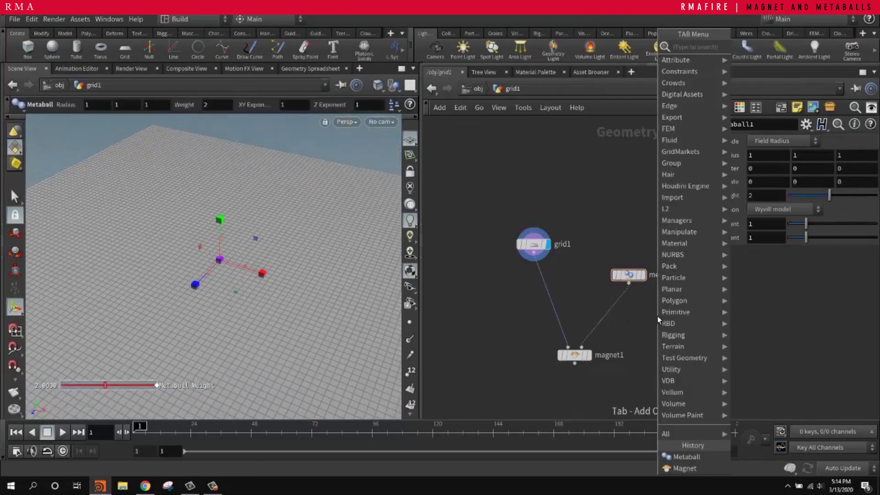
{"action": "type", "text": "tra"}
{"action": "left_click", "coordinate": [774, 81]}
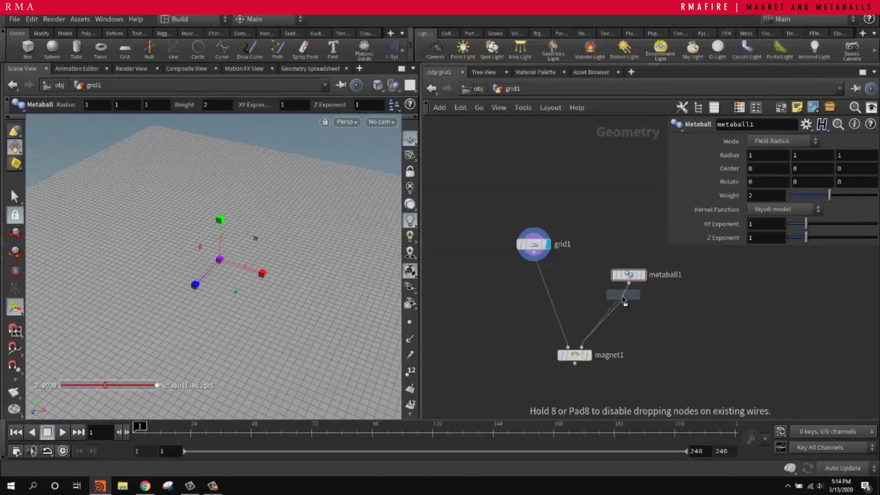
{"action": "left_click", "coordinate": [625, 314]}
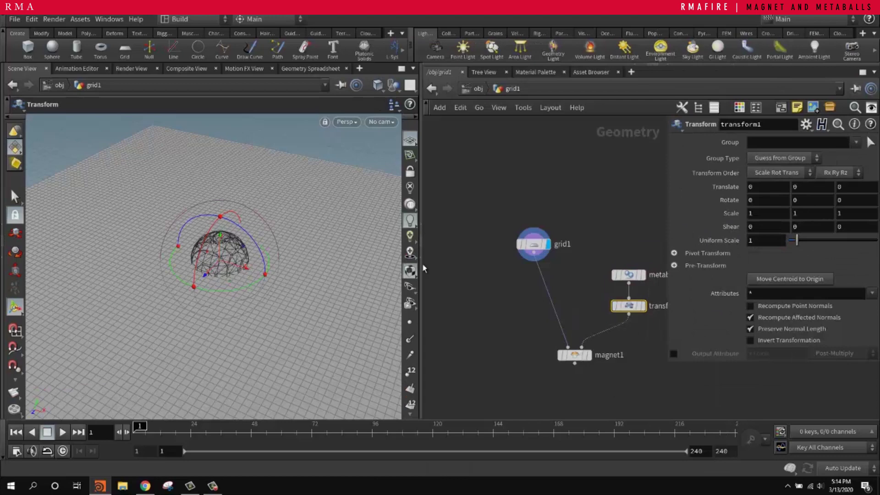
Nudge the metaball's transform to about 0.01, 0.05, -0.06 in the viewport and display the selected magnet node.
{"action": "left_click_drag", "start_coordinate": [239, 261], "coordinate": [209, 265], "text": "alt"}
{"action": "left_click_drag", "start_coordinate": [211, 267], "coordinate": [242, 286], "text": "alt"}
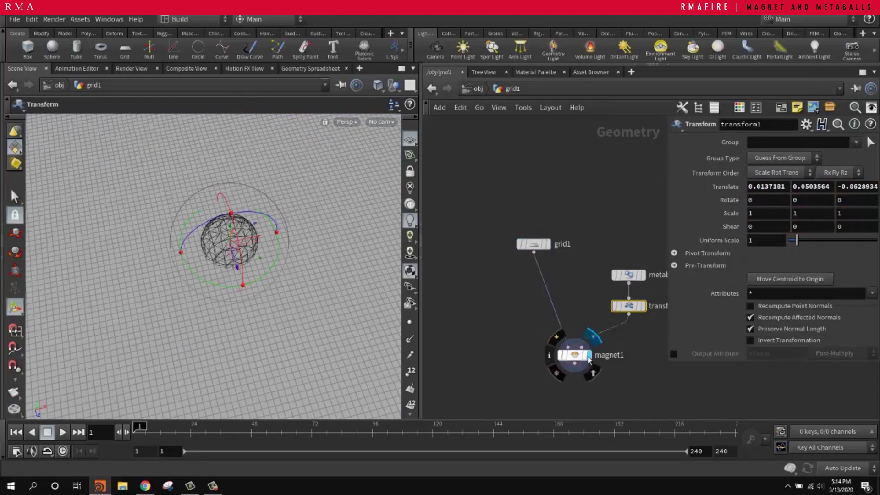
{"action": "left_click", "coordinate": [576, 356]}
{"action": "left_click_drag", "start_coordinate": [343, 270], "coordinate": [321, 225], "text": "alt"}
{"action": "right_click_drag", "start_coordinate": [240, 229], "coordinate": [270, 247], "text": "alt"}
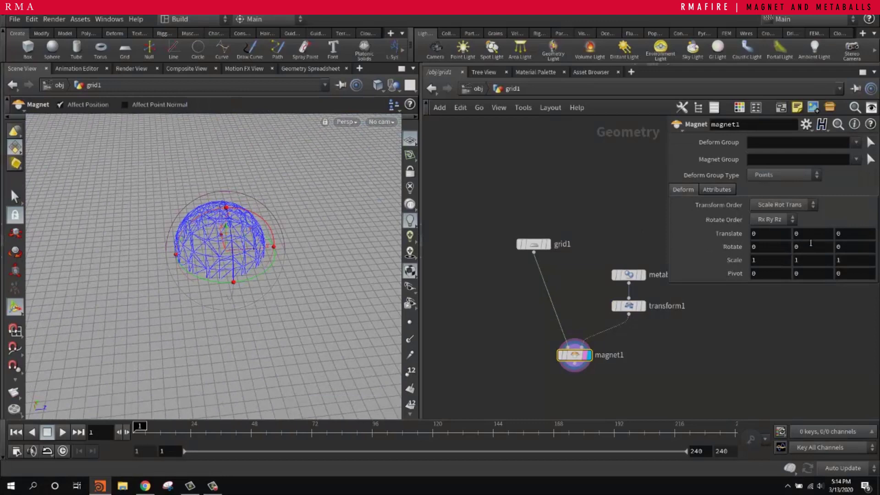
Try offsetting the magnet's Y translation to deform the grid, and undo the change.
{"action": "middle_click_drag", "start_coordinate": [810, 235], "coordinate": [819, 216]}
{"action": "left_click_drag", "start_coordinate": [229, 307], "coordinate": [312, 257], "text": "alt"}
{"action": "key", "text": "ctrl+z"}
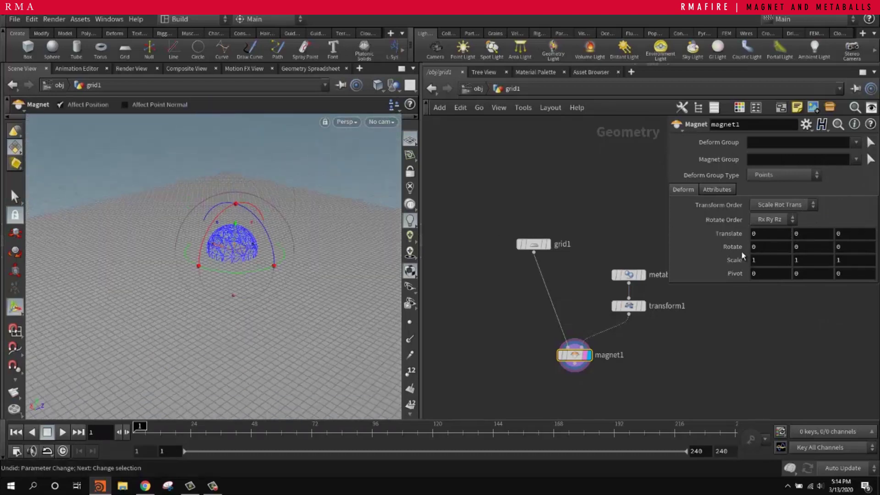
Try scaling the magnet along X and along Y, undoing each change.
{"action": "middle_click_drag", "start_coordinate": [764, 261], "coordinate": [762, 243]}
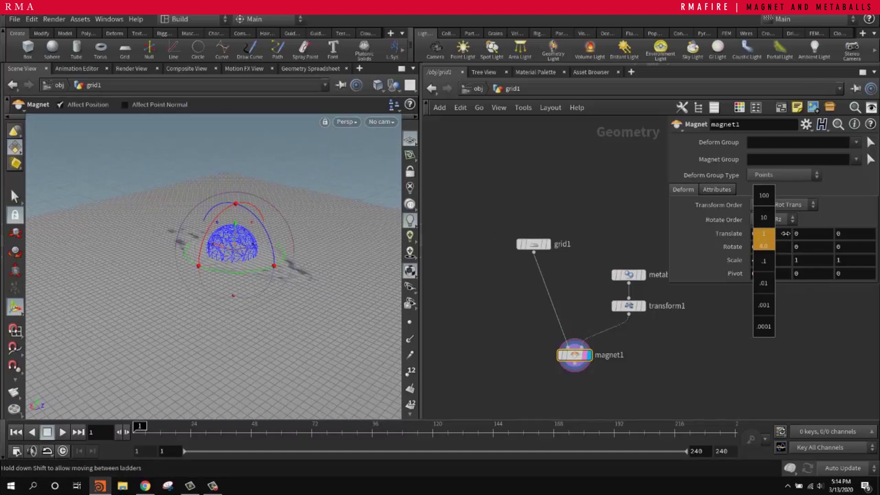
{"action": "key", "text": "ctrl+z"}
{"action": "middle_click_drag", "start_coordinate": [809, 262], "coordinate": [879, 303]}
{"action": "key", "text": "ctrl+z"}
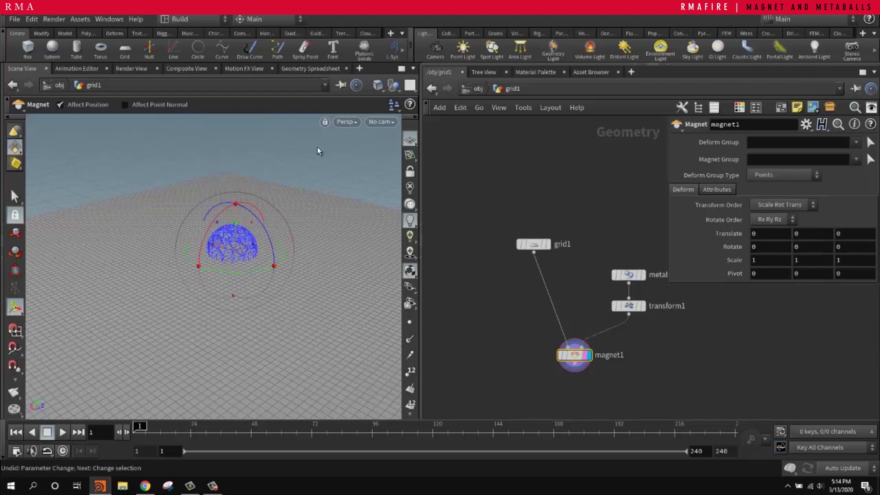
Try scaling the magnet along Z and on all three axes together, undoing each change.
{"action": "left_click_drag", "start_coordinate": [234, 275], "coordinate": [322, 294], "text": "alt"}
{"action": "middle_click_drag", "start_coordinate": [859, 264], "coordinate": [851, 254]}
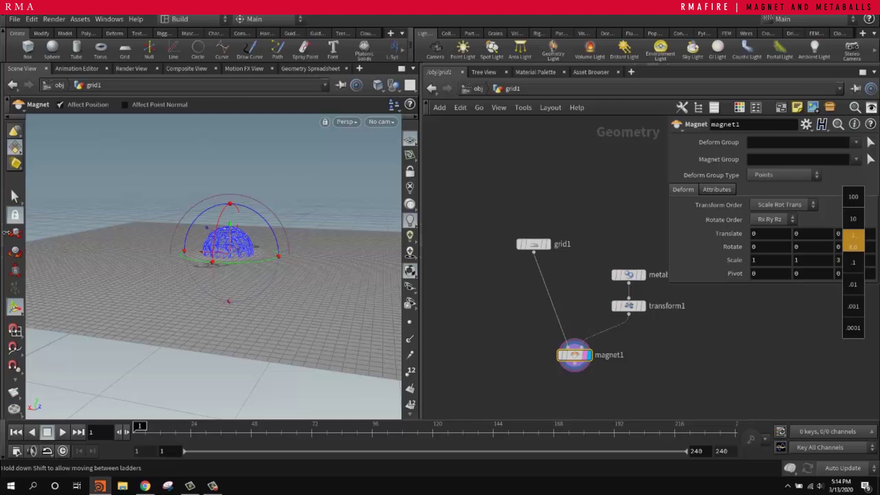
{"action": "middle_click_drag", "start_coordinate": [2, 235], "coordinate": [35, 230]}
{"action": "key", "text": "ctrl+z"}
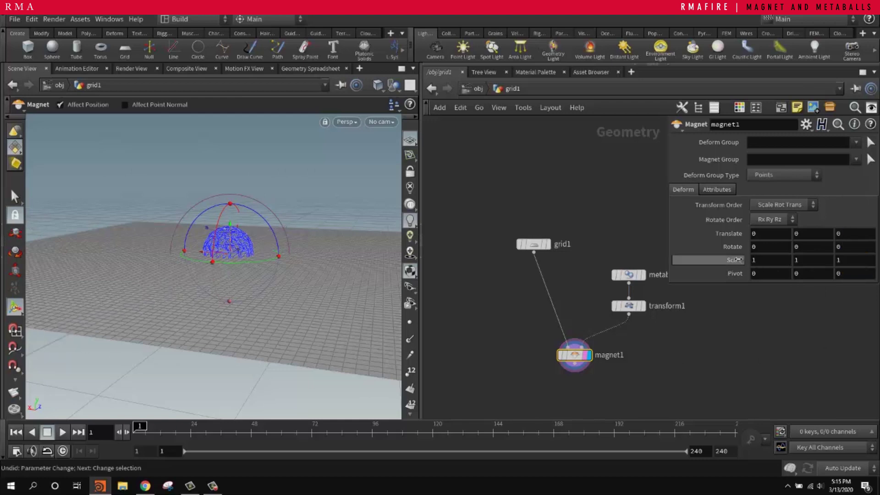
{"action": "middle_click_drag", "start_coordinate": [738, 260], "coordinate": [864, 240]}
{"action": "key", "text": "ctrl+z"}
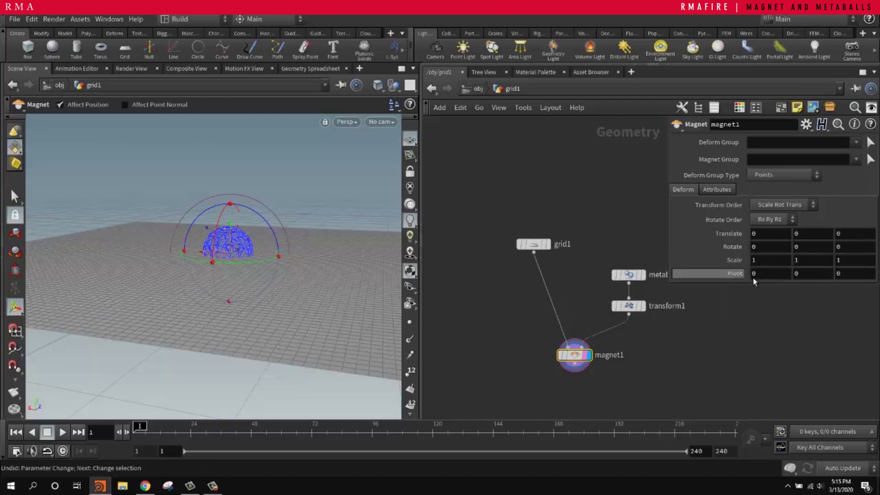
Try rotating the magnet around the Y axis and undo the rotation.
{"action": "middle_click_drag", "start_coordinate": [795, 246], "coordinate": [835, 246]}
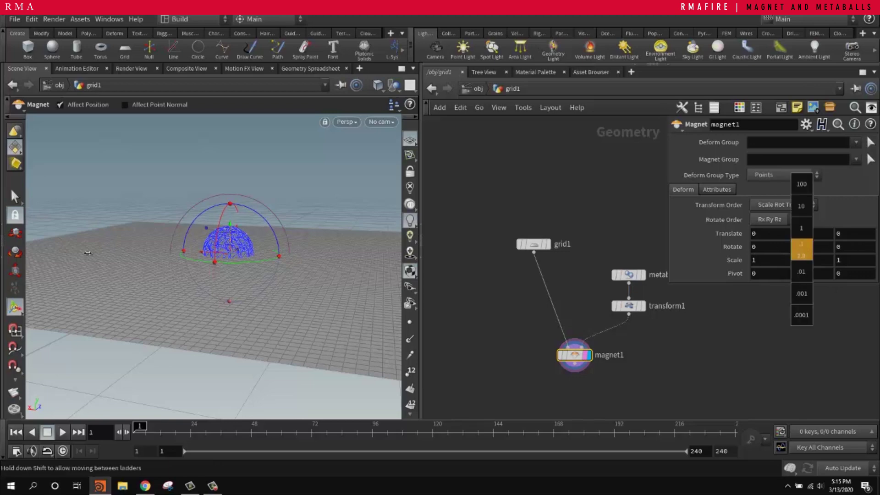
{"action": "middle_click_drag", "start_coordinate": [68, 363], "coordinate": [116, 377]}
{"action": "key", "text": "ctrl+z"}
Set the magnet's Y rotation to 70 to twist the grid inside the metaball.
{"action": "left_click_drag", "start_coordinate": [242, 269], "coordinate": [216, 228], "text": "alt"}
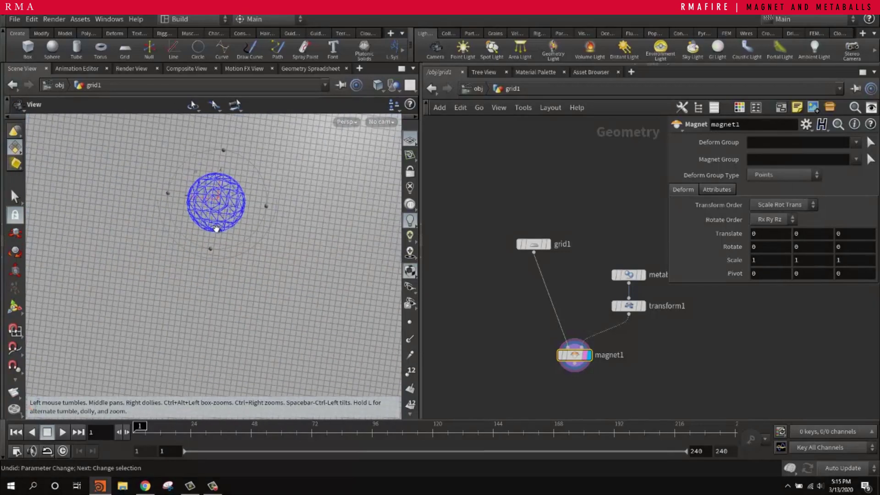
{"action": "right_click_drag", "start_coordinate": [216, 229], "coordinate": [250, 194], "text": "alt"}
{"action": "left_click_drag", "start_coordinate": [251, 195], "coordinate": [294, 207], "text": "alt"}
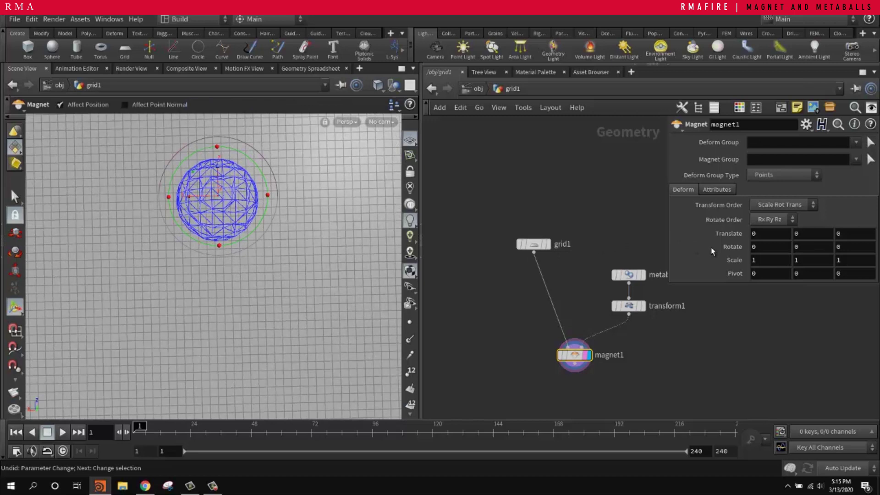
{"action": "middle_click_drag", "start_coordinate": [804, 250], "coordinate": [854, 218]}
Lower the metaball's Transform node to a Y translation of about -0.4 using its viewport handle.
{"action": "right_click_drag", "start_coordinate": [191, 194], "coordinate": [280, 155], "text": "alt"}
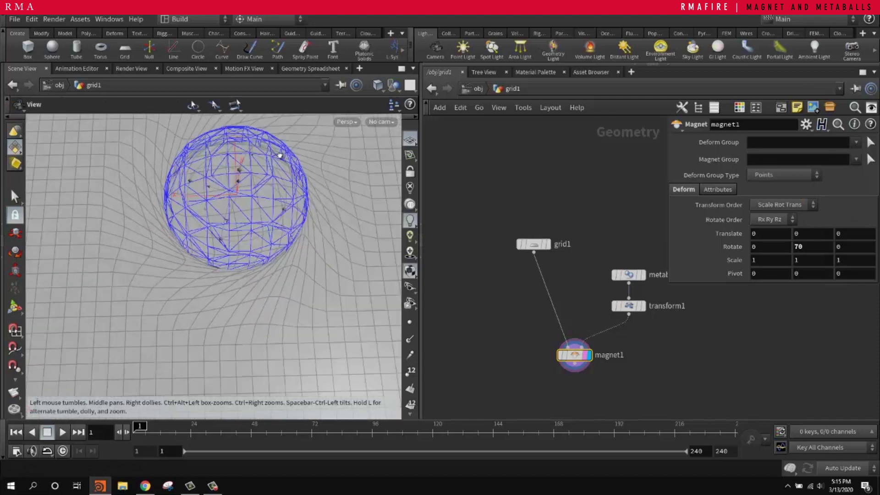
{"action": "left_click_drag", "start_coordinate": [279, 155], "coordinate": [283, 124], "text": "alt"}
{"action": "left_click", "coordinate": [627, 307]}
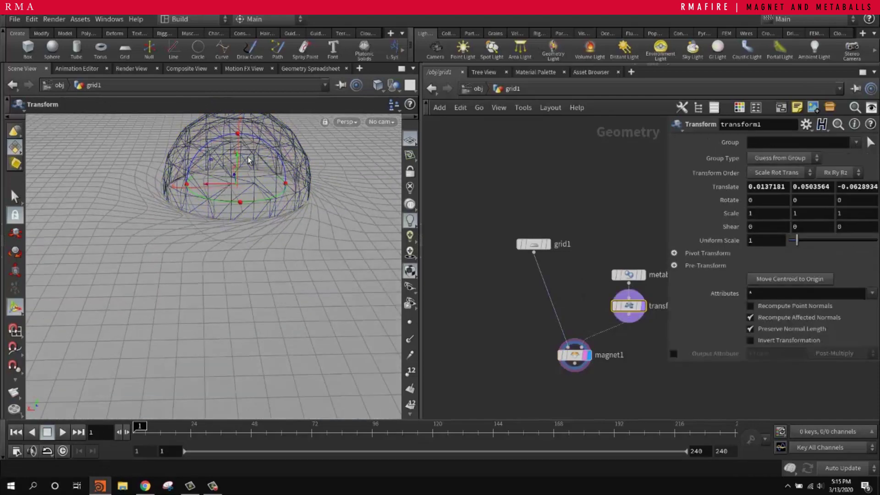
{"action": "left_click_drag", "start_coordinate": [240, 160], "coordinate": [215, 273]}
{"action": "left_click_drag", "start_coordinate": [224, 318], "coordinate": [236, 228]}
Set the magnet's Y translation to -0.8 to push the grid downward.
{"action": "left_click", "coordinate": [574, 355]}
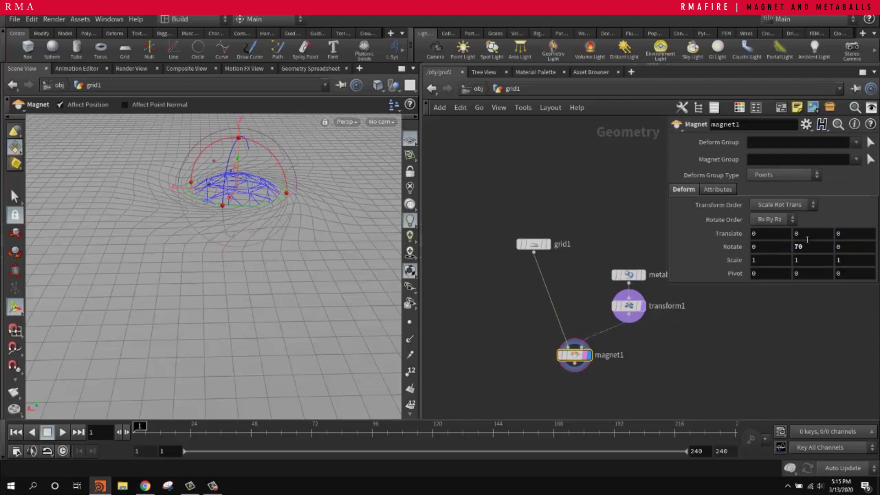
{"action": "middle_click_drag", "start_coordinate": [793, 232], "coordinate": [758, 235]}
{"action": "left_click_drag", "start_coordinate": [208, 218], "coordinate": [309, 268], "text": "alt"}
{"action": "key", "text": "Return"}
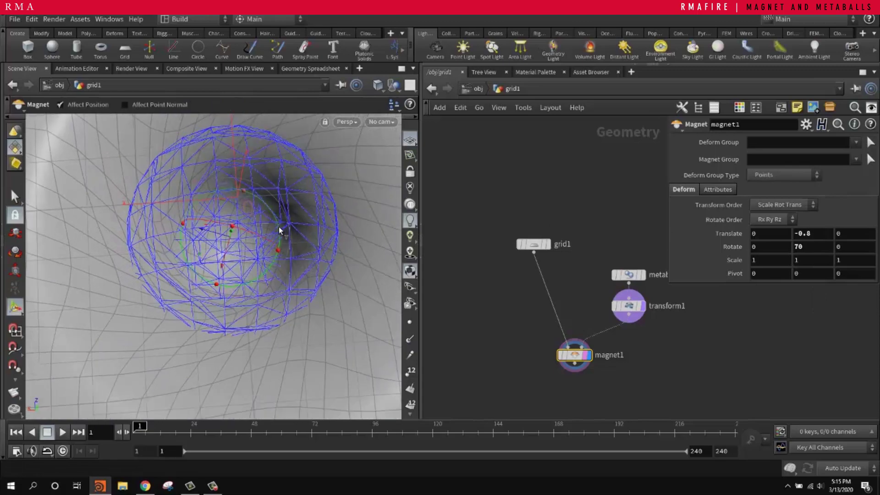
Twist the magnet around Y to about -72.7 with its viewport handle and undo the extra handle change.
{"action": "left_click_drag", "start_coordinate": [279, 229], "coordinate": [181, 218]}
{"action": "middle_click_drag", "start_coordinate": [223, 243], "coordinate": [163, 303], "text": "alt"}
{"action": "middle_click_drag", "start_coordinate": [265, 269], "coordinate": [227, 222]}
{"action": "key", "text": "ctrl+z"}
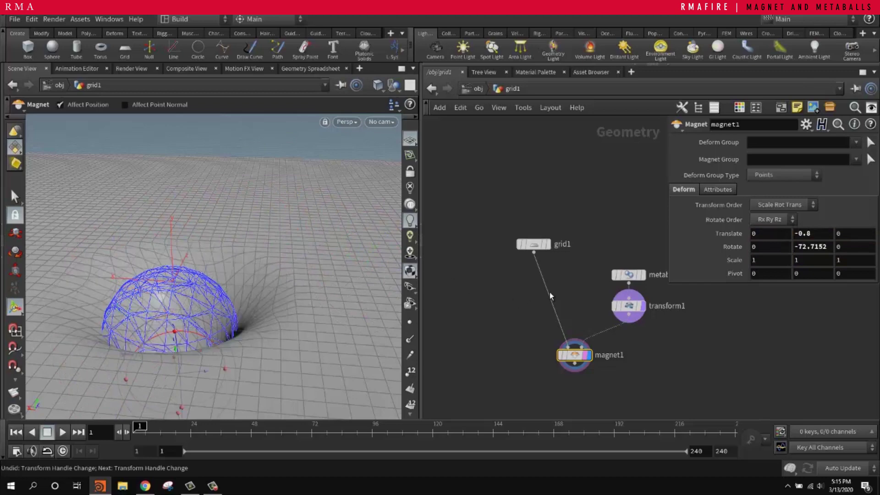
Display the metaball's Transform node on its own to inspect it, and return the display to the magnet.
{"action": "left_click_drag", "start_coordinate": [638, 319], "coordinate": [639, 320]}
{"action": "left_click", "coordinate": [646, 294]}
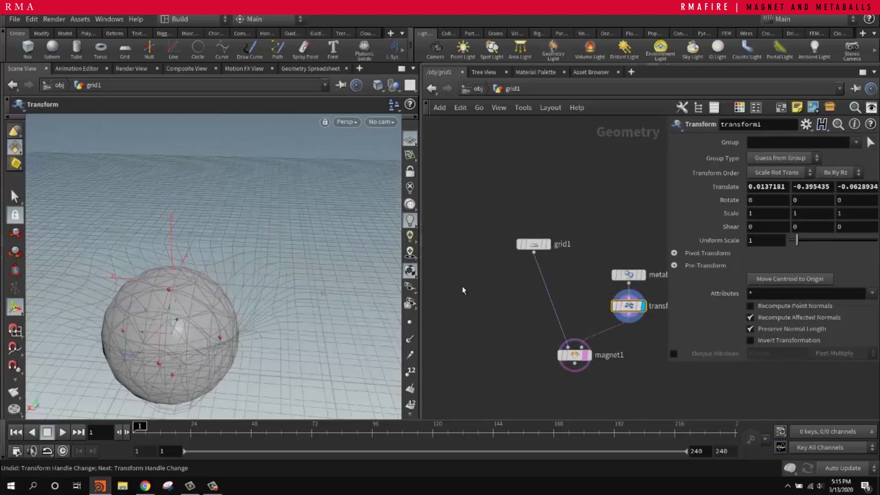
{"action": "left_click", "coordinate": [588, 355]}
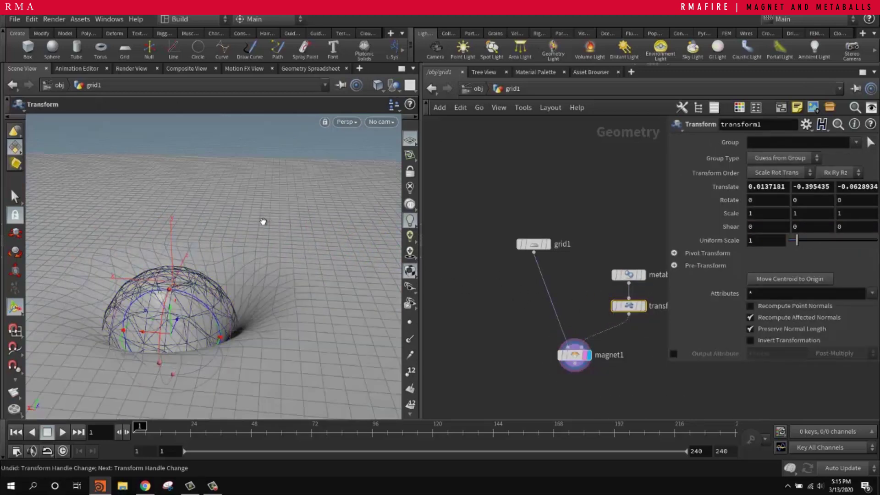
Move the metaball's Transform away from the origin to about X 1.35, Y 0.10, Z -0.71 with its viewport handle.
{"action": "left_click_drag", "start_coordinate": [263, 221], "coordinate": [316, 312], "text": "alt"}
{"action": "middle_click_drag", "start_coordinate": [316, 312], "coordinate": [303, 204]}
{"action": "left_click_drag", "start_coordinate": [300, 202], "coordinate": [279, 133], "text": "alt"}
{"action": "middle_click_drag", "start_coordinate": [291, 185], "coordinate": [152, 190]}
{"action": "left_click_drag", "start_coordinate": [152, 190], "coordinate": [349, 308], "text": "alt"}
{"action": "middle_click_drag", "start_coordinate": [350, 308], "coordinate": [350, 215]}
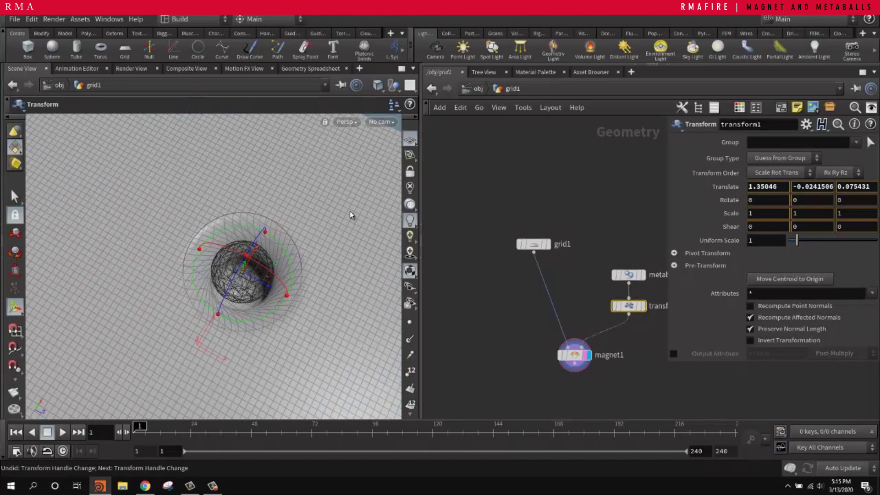
{"action": "left_click_drag", "start_coordinate": [350, 215], "coordinate": [282, 191]}
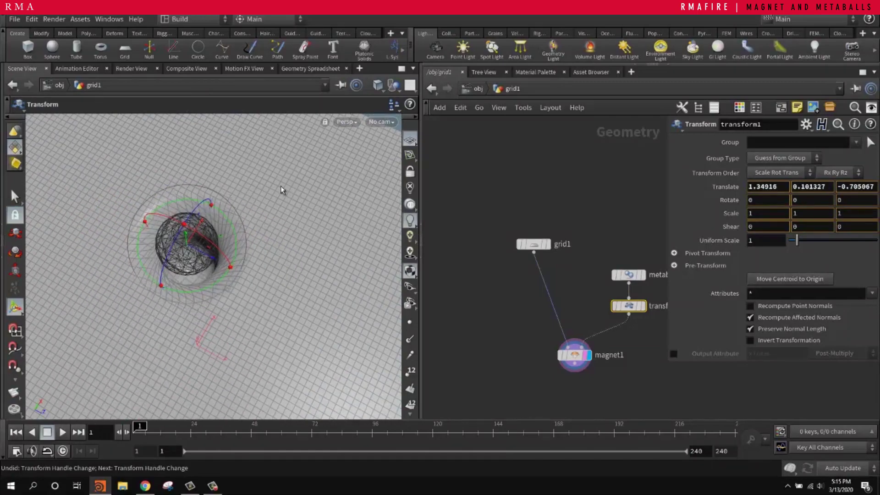
Move the metaball's Transform back near the origin to about X 0.13, Y -0.32, Z -0.22.
{"action": "middle_click_drag", "start_coordinate": [282, 190], "coordinate": [248, 284]}
{"action": "middle_click_drag", "start_coordinate": [220, 266], "coordinate": [230, 199], "text": "alt"}
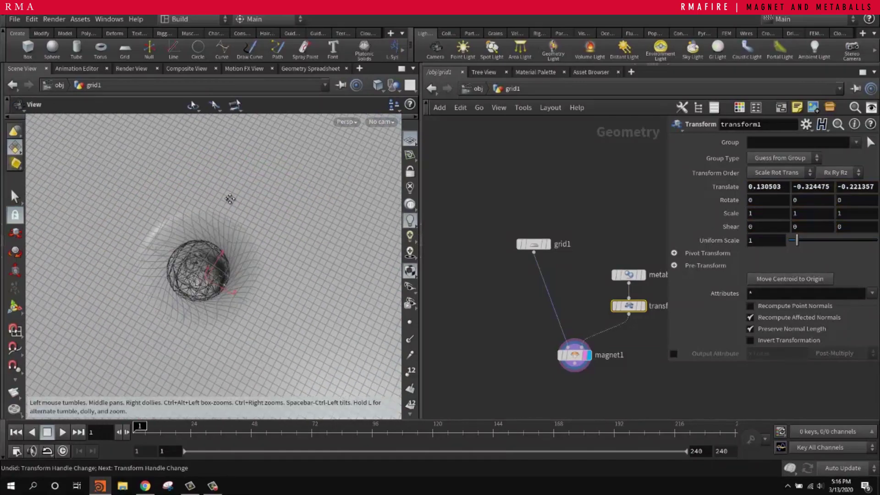
{"action": "left_click_drag", "start_coordinate": [230, 199], "coordinate": [263, 179], "text": "alt"}
{"action": "right_click_drag", "start_coordinate": [263, 179], "coordinate": [241, 171], "text": "alt"}
{"action": "middle_click_drag", "start_coordinate": [241, 171], "coordinate": [240, 270], "text": "alt"}
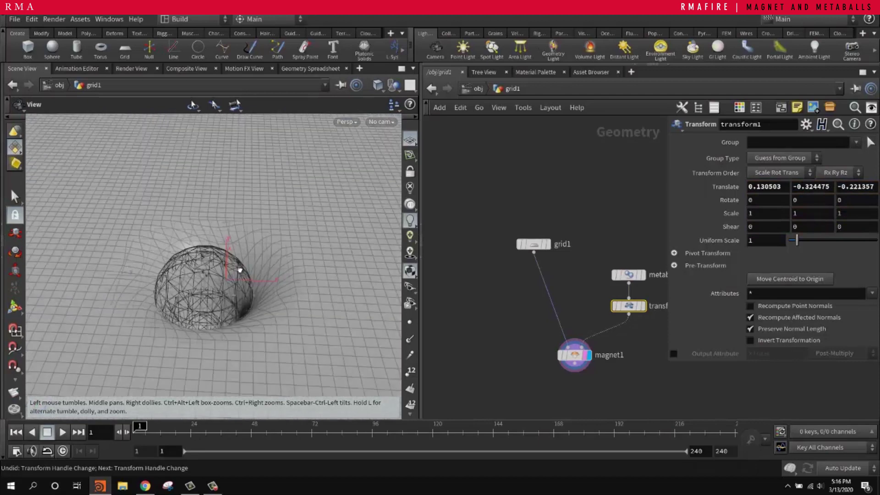
Reposition the metaball with its Transform handle again and examine the grid's deformation from above.
{"action": "left_click_drag", "start_coordinate": [239, 270], "coordinate": [249, 217], "text": "alt"}
{"action": "middle_click_drag", "start_coordinate": [312, 195], "coordinate": [322, 410]}
{"action": "middle_click_drag", "start_coordinate": [296, 148], "coordinate": [328, 154]}
{"action": "left_click_drag", "start_coordinate": [209, 241], "coordinate": [198, 364], "text": "alt"}
{"action": "right_click_drag", "start_coordinate": [198, 364], "coordinate": [224, 240], "text": "alt"}
Lower the metaball's Weight to 0.91 to soften the magnet's effect on the grid.
{"action": "left_click", "coordinate": [634, 277]}
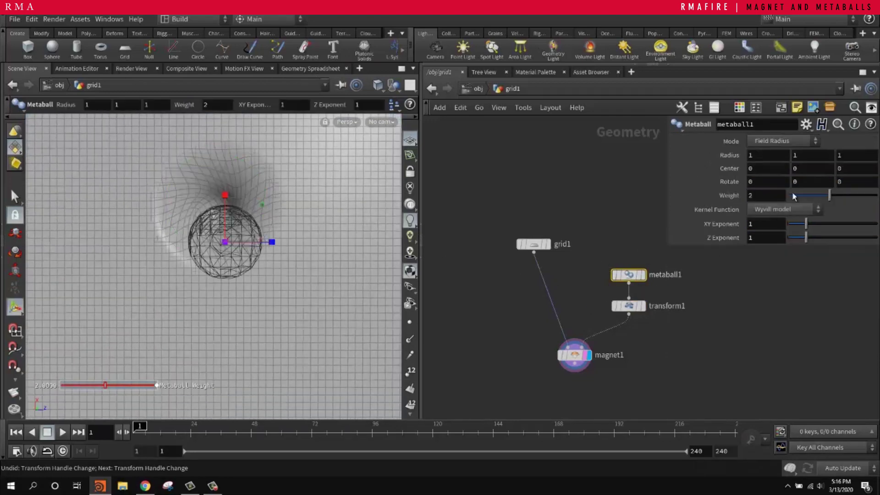
{"action": "mouse_move", "coordinate": [830, 196]}
{"action": "left_mouse_down"}
{"action": "mouse_move", "coordinate": [819, 205]}
{"action": "mouse_move", "coordinate": [831, 197]}
{"action": "mouse_move", "coordinate": [814, 198]}
{"action": "mouse_move", "coordinate": [826, 201]}
{"action": "left_mouse_up"}
{"action": "left_click_drag", "start_coordinate": [284, 235], "coordinate": [242, 207], "text": "alt"}
{"action": "middle_click_drag", "start_coordinate": [245, 215], "coordinate": [243, 268], "text": "alt"}
{"action": "left_click_drag", "start_coordinate": [243, 267], "coordinate": [233, 278], "text": "alt"}
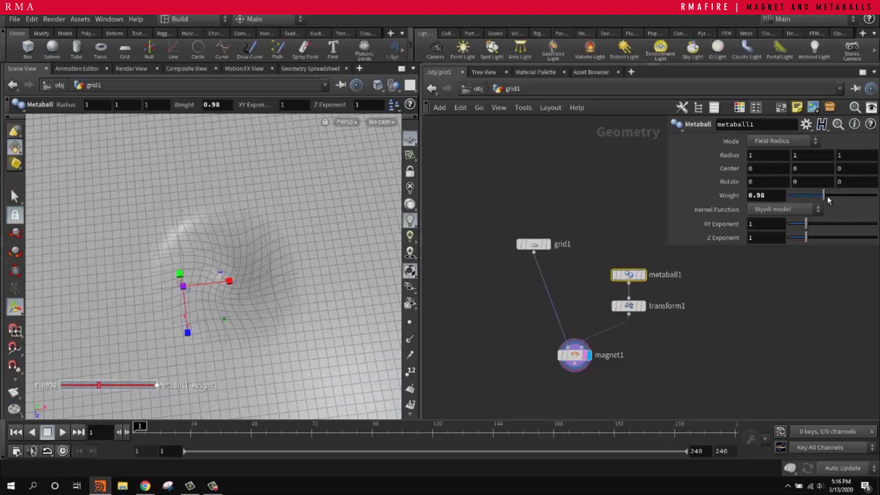
{"action": "mouse_move", "coordinate": [827, 196]}
{"action": "left_mouse_down"}
{"action": "mouse_move", "coordinate": [813, 199]}
{"action": "mouse_move", "coordinate": [843, 197]}
{"action": "mouse_move", "coordinate": [818, 210]}
{"action": "mouse_move", "coordinate": [823, 205]}
{"action": "left_mouse_up"}
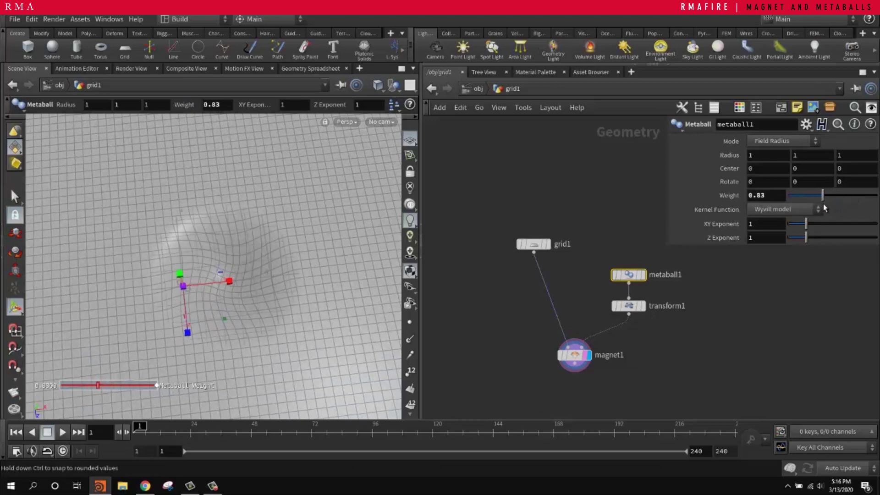
Try the metaball's Threshold Radius mode and undo the change.
{"action": "left_click", "coordinate": [789, 141]}
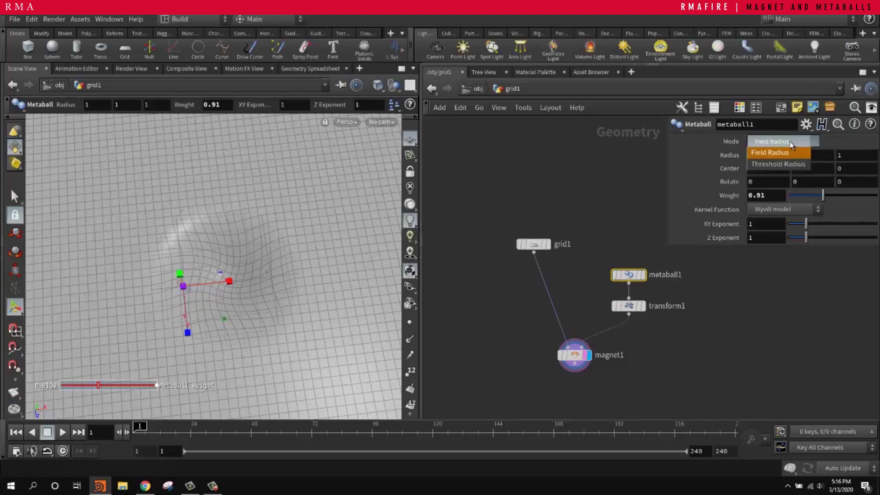
{"action": "left_click", "coordinate": [792, 165]}
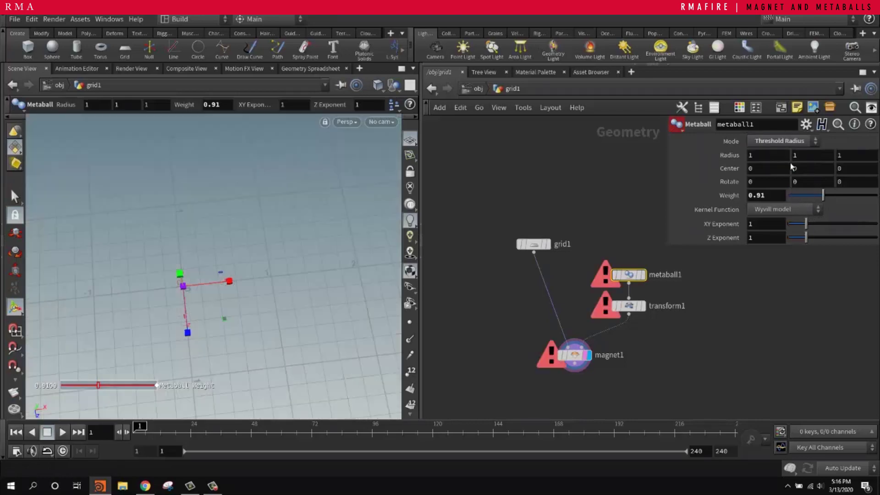
{"action": "key", "text": "ctrl+z"}
Try other metaball kernel functions, including the Elendt model, and restore the Wyvill model.
{"action": "left_click", "coordinate": [788, 210]}
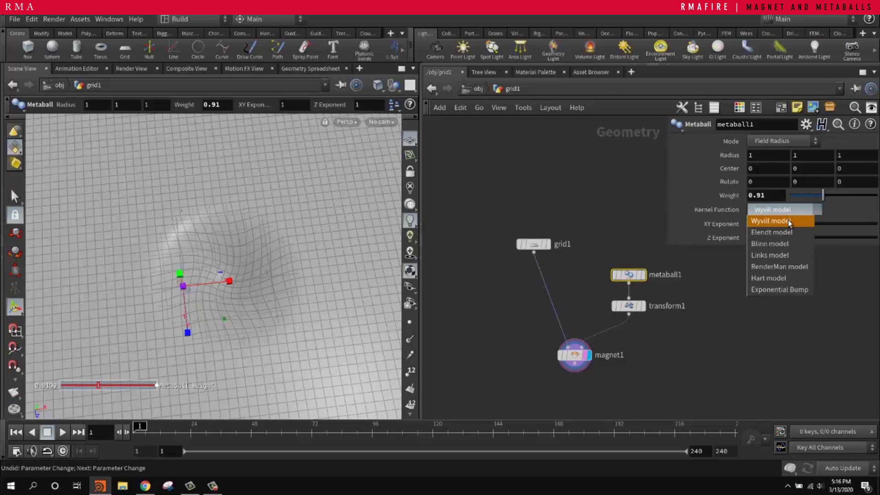
{"action": "left_click", "coordinate": [790, 233]}
{"action": "left_click", "coordinate": [788, 210]}
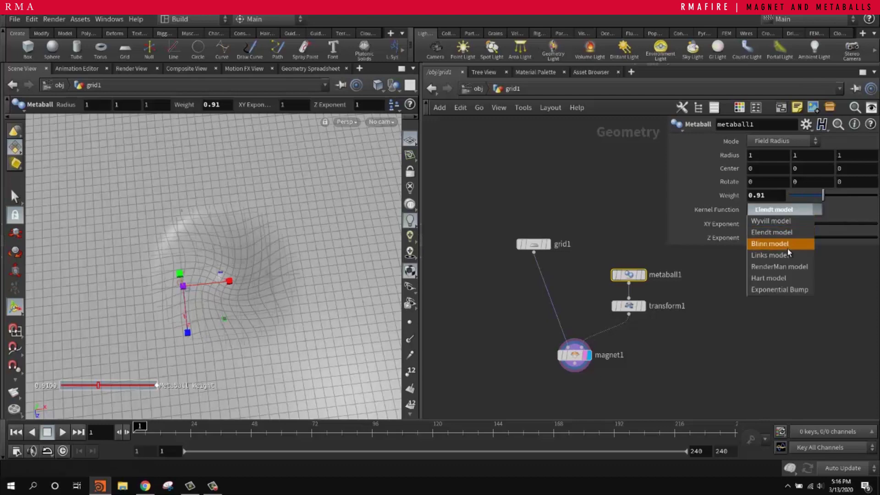
{"action": "left_click", "coordinate": [788, 249]}
{"action": "left_click_drag", "start_coordinate": [278, 259], "coordinate": [279, 300], "text": "alt"}
{"action": "left_click", "coordinate": [774, 210]}
{"action": "left_click", "coordinate": [774, 220]}
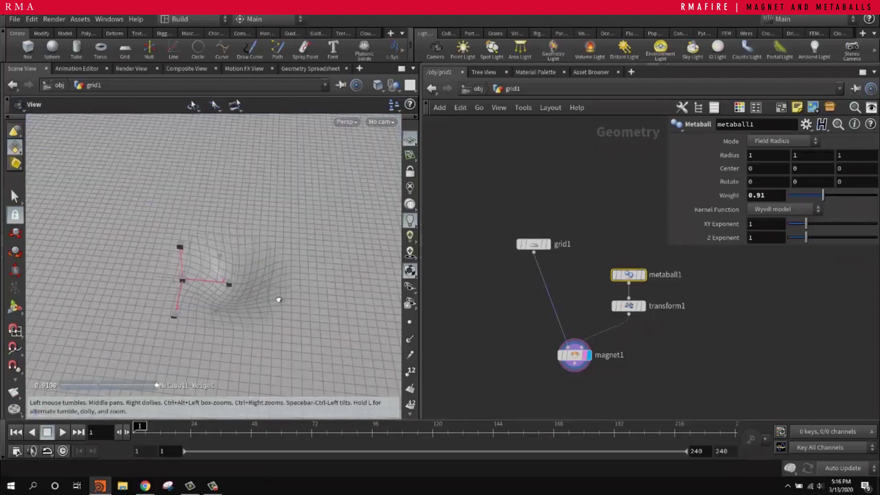
Select the metaball's Transform node and move it to about X 0.46, Y 0.49, Z -0.12.
{"action": "key", "text": "Return"}
{"action": "right_click_drag", "start_coordinate": [224, 220], "coordinate": [236, 242], "text": "alt"}
{"action": "left_click_drag", "start_coordinate": [664, 326], "coordinate": [665, 327]}
{"action": "mouse_move", "coordinate": [284, 275]}
{"action": "middle_mouse_down"}
{"action": "mouse_move", "coordinate": [222, 246]}
{"action": "mouse_move", "coordinate": [316, 316]}
{"action": "mouse_move", "coordinate": [275, 284]}
{"action": "middle_mouse_up"}
{"action": "left_click_drag", "start_coordinate": [256, 275], "coordinate": [236, 284], "text": "alt"}
Spread the metaball and Transform nodes apart from the magnet node to make room in the network.
{"action": "middle_click_drag", "start_coordinate": [637, 349], "coordinate": [563, 321]}
{"action": "scroll", "coordinate": [563, 321], "scroll_direction": "up", "scroll_amount": 1}
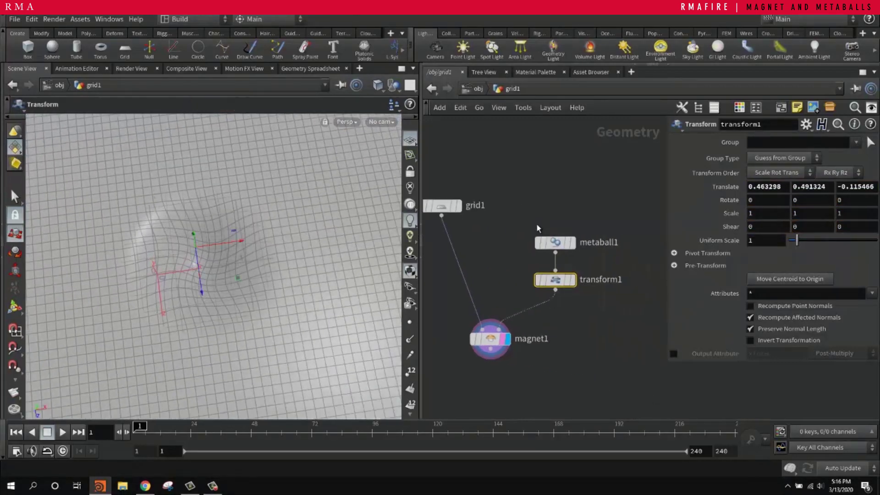
{"action": "left_click_drag", "start_coordinate": [560, 282], "coordinate": [591, 225]}
{"action": "middle_click_drag", "start_coordinate": [609, 276], "coordinate": [542, 316]}
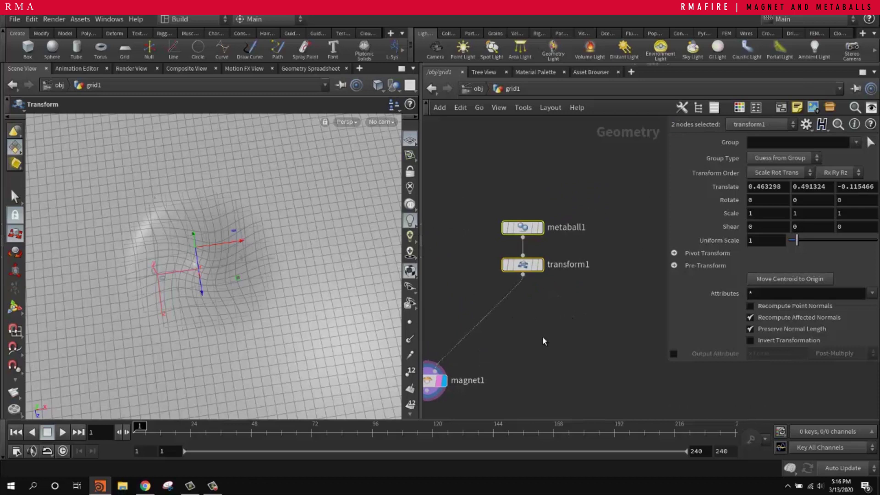
{"action": "scroll", "coordinate": [478, 354], "scroll_direction": "up", "scroll_amount": 2}
{"action": "scroll", "coordinate": [479, 355], "scroll_direction": "up", "scroll_amount": 1}
{"action": "middle_click_drag", "start_coordinate": [487, 350], "coordinate": [572, 321]}
{"action": "scroll", "coordinate": [576, 318], "scroll_direction": "down", "scroll_amount": 2}
{"action": "left_click_drag", "start_coordinate": [535, 335], "coordinate": [512, 302]}
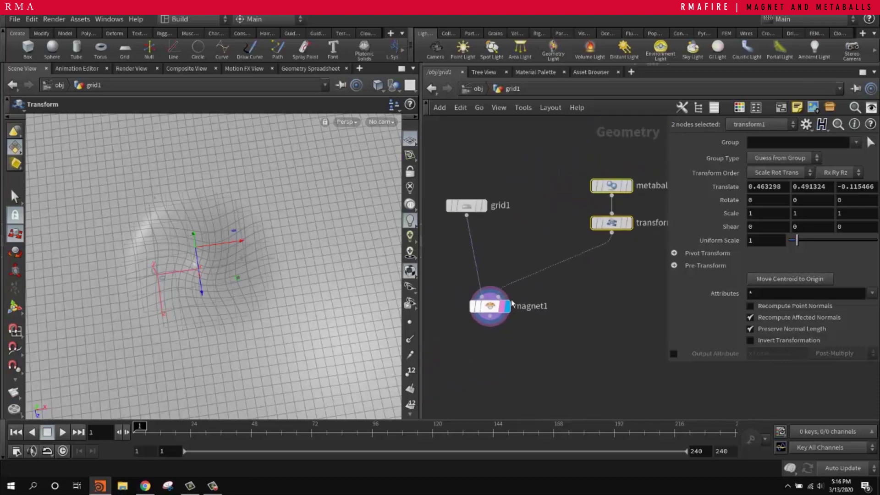
Duplicate the metaball's Transform node, keeping the copy fed by the same metaball.
{"action": "left_click_drag", "start_coordinate": [600, 221], "coordinate": [600, 220]}
{"action": "middle_click_drag", "start_coordinate": [579, 294], "coordinate": [455, 327]}
{"action": "key", "text": "Tab"}
{"action": "key", "text": "Escape"}
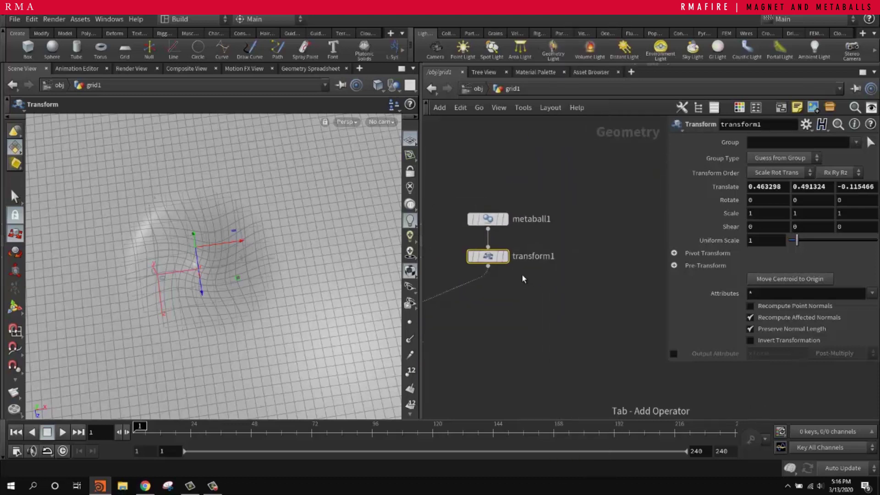
{"action": "key", "text": "ctrl+c"}
{"action": "key", "text": "ctrl+v"}
Insert a Merge node between the first Transform and the magnet, and connect the duplicated Transform to it.
{"action": "key", "text": "Tab"}
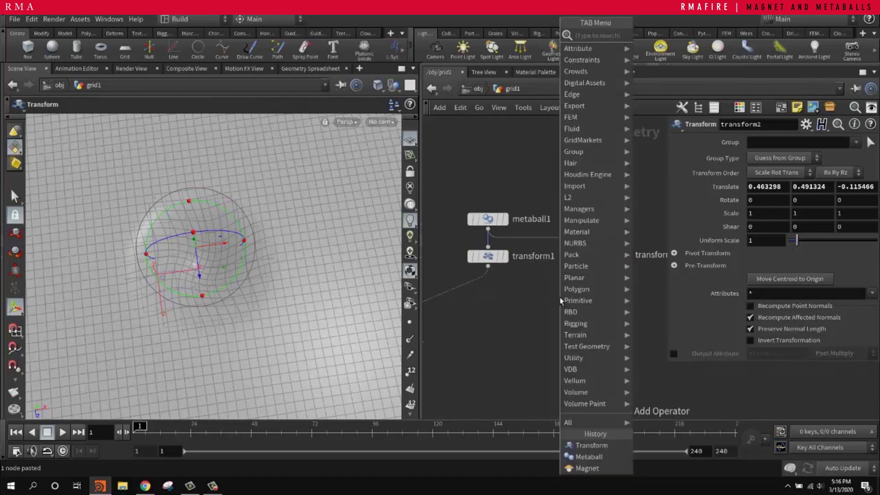
{"action": "type", "text": "m"}
{"action": "key", "text": "Return"}
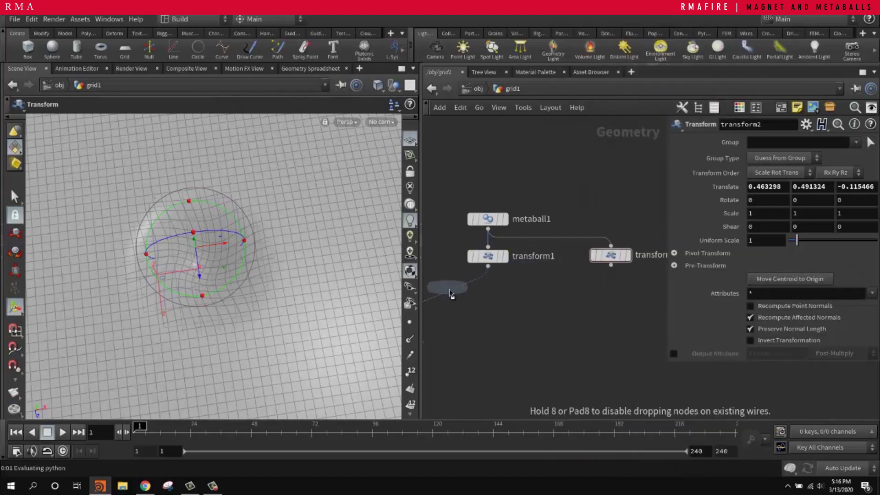
{"action": "left_click", "coordinate": [451, 298]}
{"action": "left_click_drag", "start_coordinate": [452, 298], "coordinate": [491, 345]}
{"action": "left_click_drag", "start_coordinate": [611, 265], "coordinate": [488, 335]}
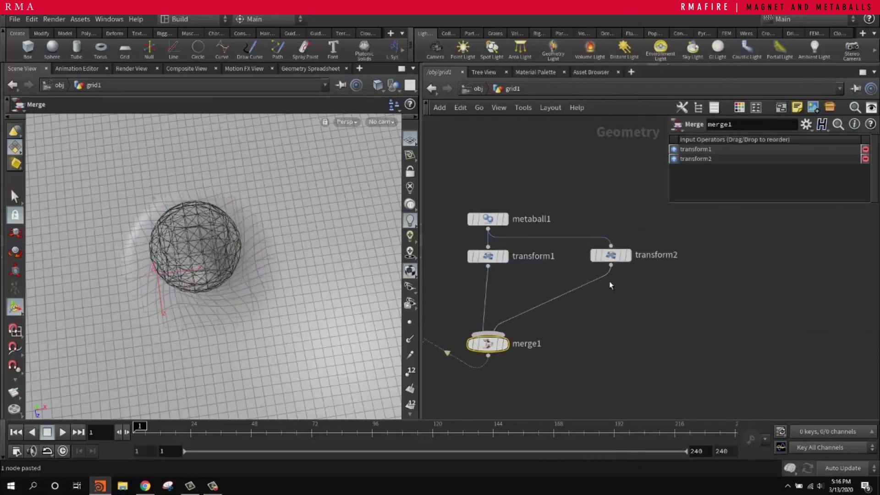
Display the two Transform nodes and the Merge node in turn to compare their metaballs.
{"action": "left_click", "coordinate": [628, 258]}
{"action": "scroll", "coordinate": [266, 234], "scroll_direction": "down", "scroll_amount": 3}
{"action": "left_click_drag", "start_coordinate": [262, 234], "coordinate": [262, 217], "text": "alt"}
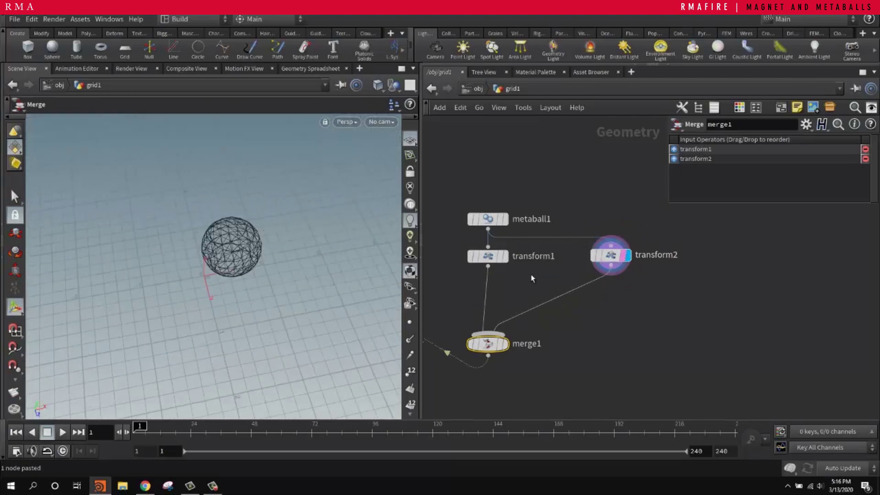
{"action": "left_click", "coordinate": [507, 262]}
{"action": "left_click", "coordinate": [502, 345]}
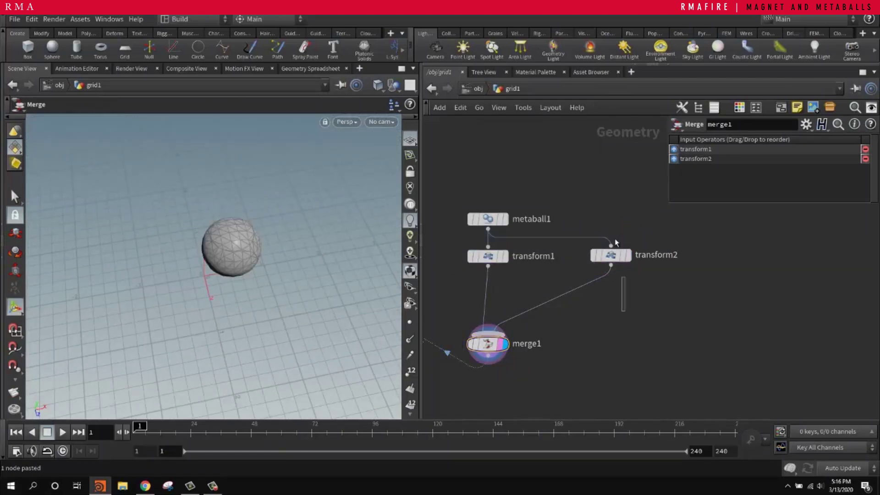
Try moving the second Transform to about X 0.66, Y 0.49, Z 0.14 and undo the handle change.
{"action": "left_click", "coordinate": [612, 255]}
{"action": "left_click_drag", "start_coordinate": [263, 279], "coordinate": [321, 277], "text": "alt"}
{"action": "middle_click_drag", "start_coordinate": [321, 277], "coordinate": [396, 286]}
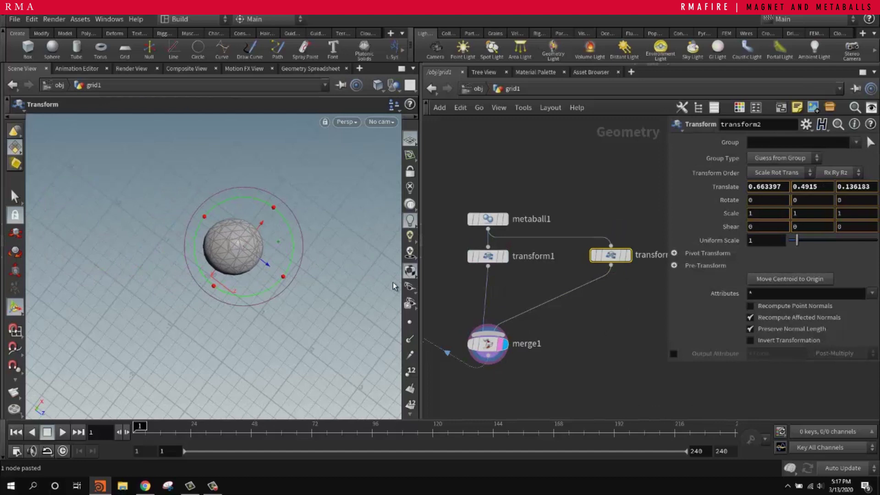
{"action": "key", "text": "ctrl+z"}
Move the second Transform to about X 1.06, Y 0.22, Z 0.12 with the Move tool and inspect the displayed metaballs.
{"action": "left_click_drag", "start_coordinate": [279, 257], "coordinate": [307, 234], "text": "alt"}
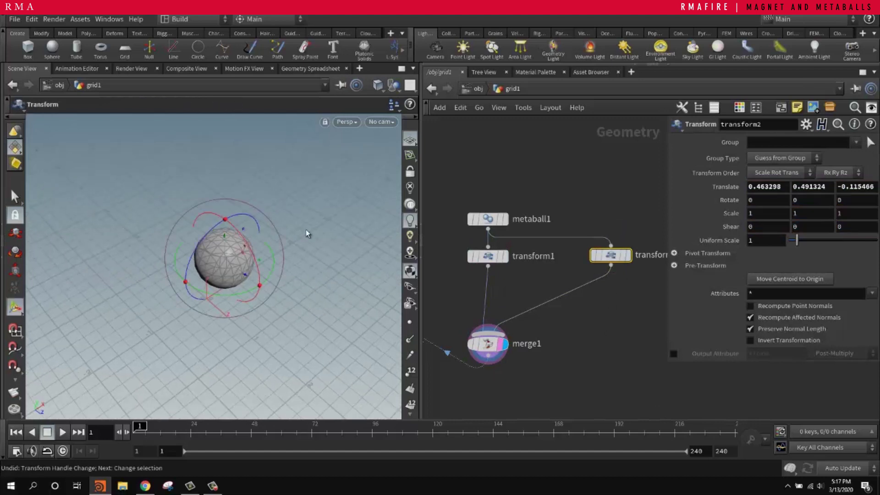
{"action": "key", "text": "t"}
{"action": "middle_click_drag", "start_coordinate": [320, 234], "coordinate": [248, 238]}
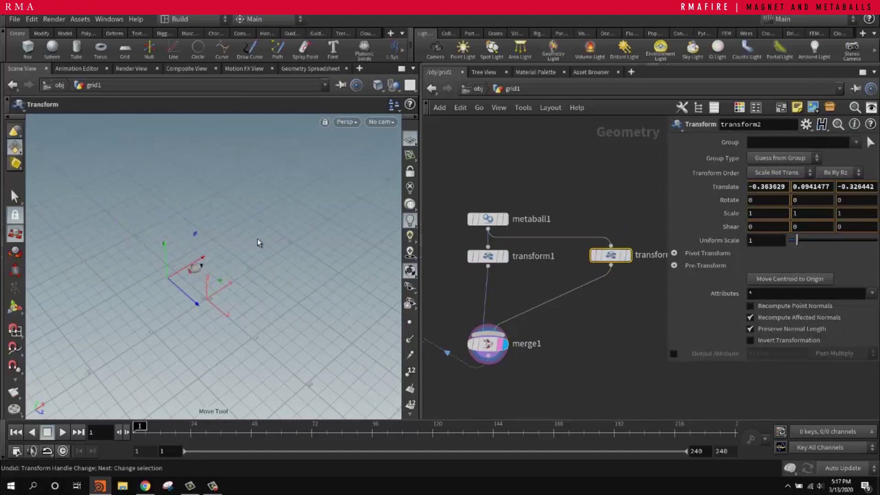
{"action": "left_click", "coordinate": [627, 255]}
{"action": "left_click_drag", "start_coordinate": [233, 274], "coordinate": [184, 244], "text": "alt"}
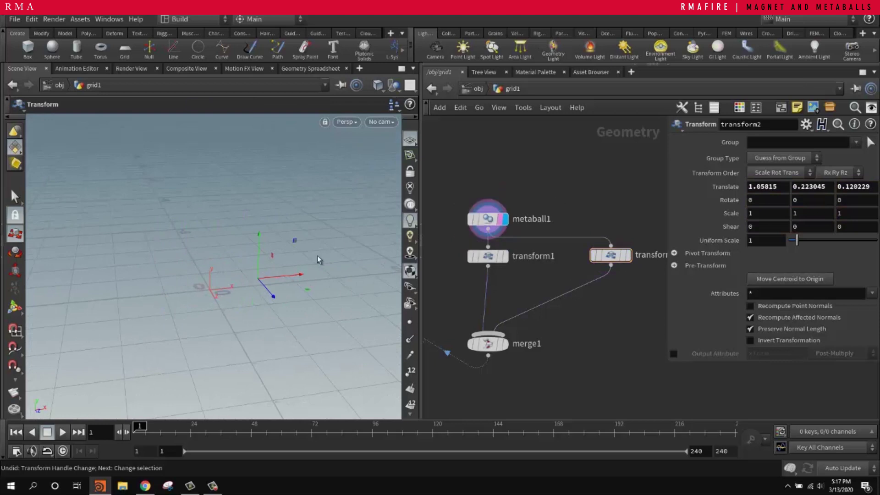
{"action": "mouse_move", "coordinate": [317, 257]}
{"action": "right_mouse_down", "text": "alt"}
{"action": "mouse_move", "coordinate": [74, 361]}
{"action": "mouse_move", "coordinate": [326, 255]}
{"action": "right_mouse_up", "text": "alt"}
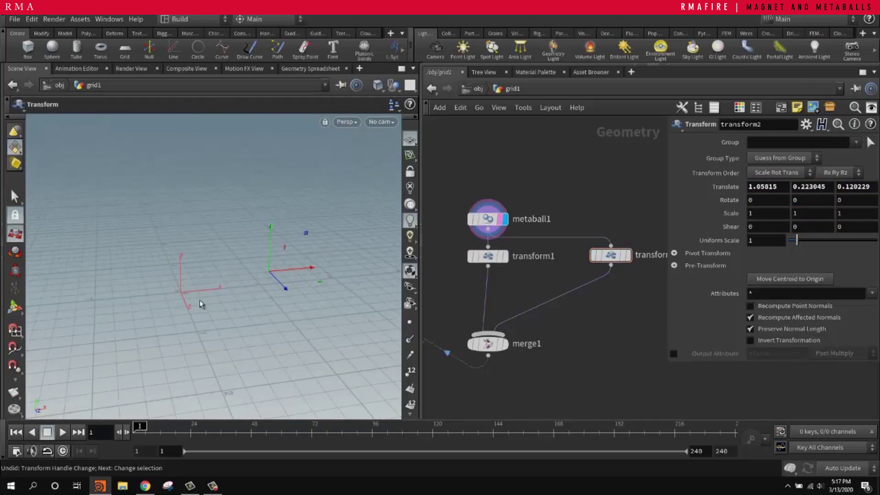
{"action": "left_click_drag", "start_coordinate": [200, 301], "coordinate": [275, 334], "text": "alt"}
Delete the metaball, both Transforms and the Merge node, and add a new Metaball node with its display on.
{"action": "left_click_drag", "start_coordinate": [455, 190], "coordinate": [637, 344]}
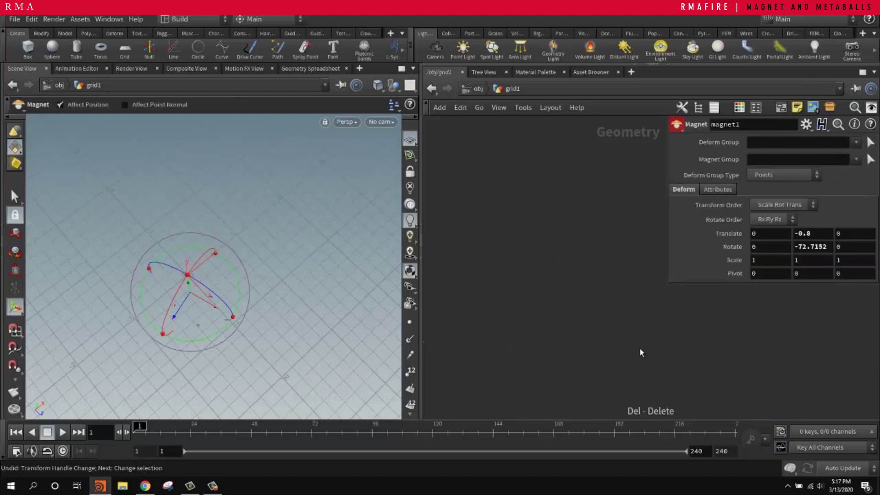
{"action": "key", "text": "Tab"}
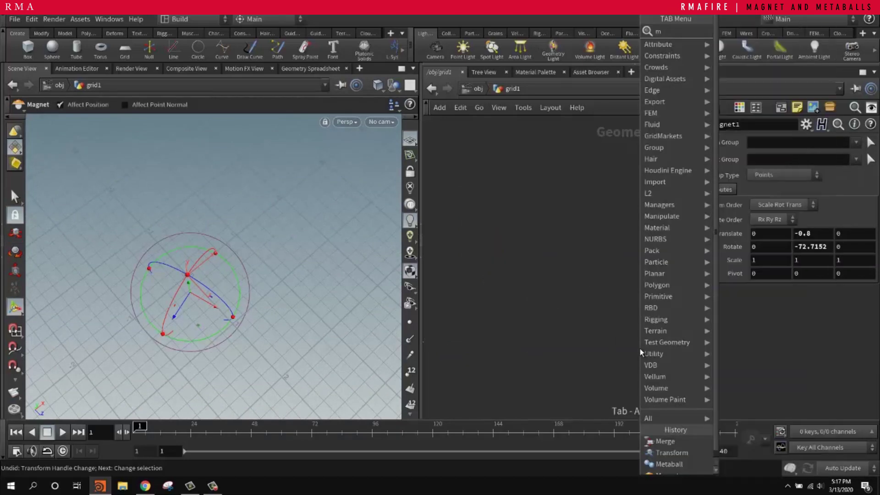
{"action": "key", "text": "Return"}
{"action": "left_click", "coordinate": [508, 258]}
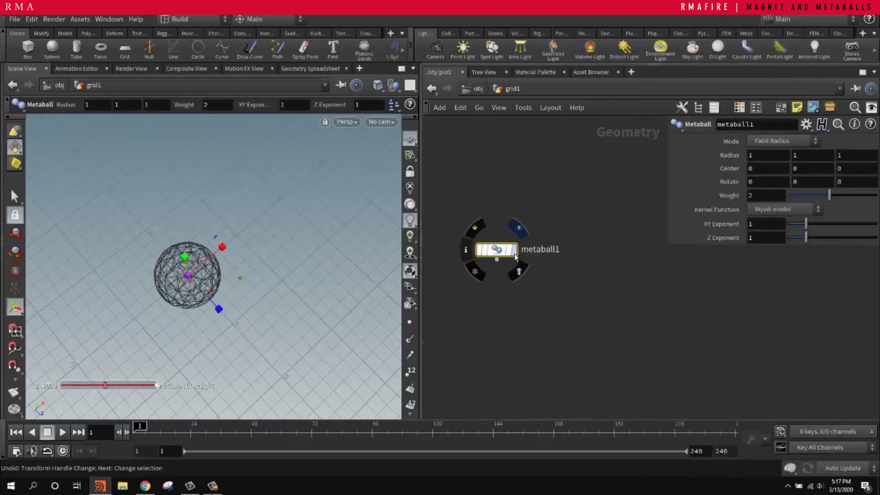
{"action": "left_click", "coordinate": [515, 254]}
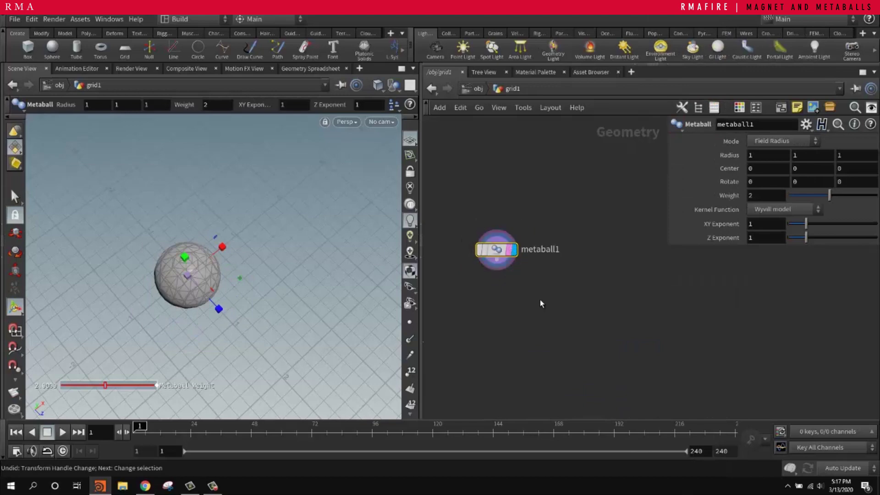
Add a displayed Transform node below the metaball and move it to about X -1.00, Y 0.14, Z -1.35.
{"action": "key", "text": "Tab"}
{"action": "mouse_move", "coordinate": [583, 188]}
{"action": "left_click", "coordinate": [647, 56]}
{"action": "left_click", "coordinate": [508, 286]}
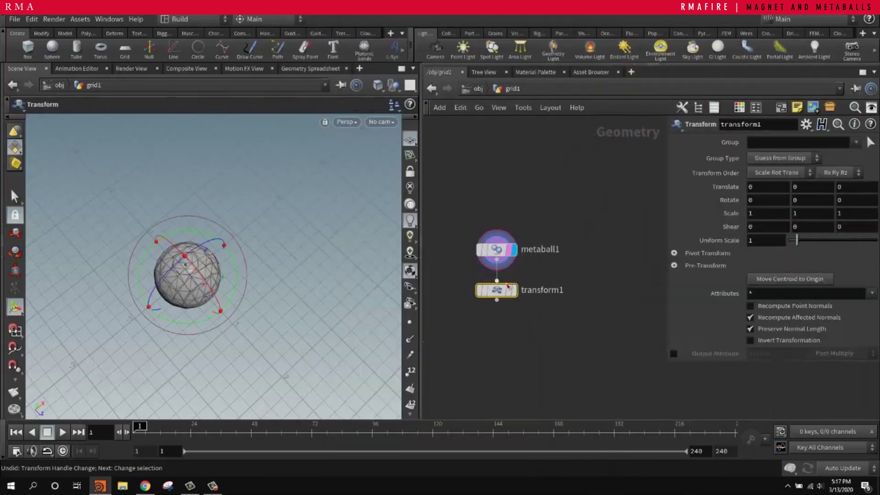
{"action": "left_click", "coordinate": [508, 288]}
{"action": "left_click", "coordinate": [515, 290]}
{"action": "left_click_drag", "start_coordinate": [187, 275], "coordinate": [77, 251]}
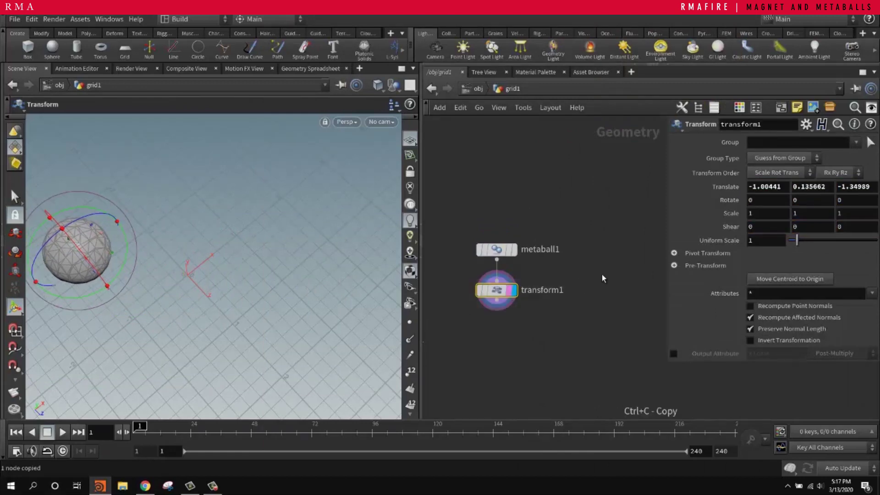
Paste a second Transform beside the first and place it at about X 0.29, Y 0.11, Z -0.11 with a 105-degree Y rotation.
{"action": "key", "text": "ctrl+v"}
{"action": "left_click_drag", "start_coordinate": [603, 275], "coordinate": [606, 284]}
{"action": "left_click_drag", "start_coordinate": [127, 256], "coordinate": [279, 262]}
Add a Merge node below the two Transforms, connect both to it and display the merged metaballs.
{"action": "key", "text": "Tab"}
{"action": "type", "text": "merge"}
{"action": "key", "text": "Return"}
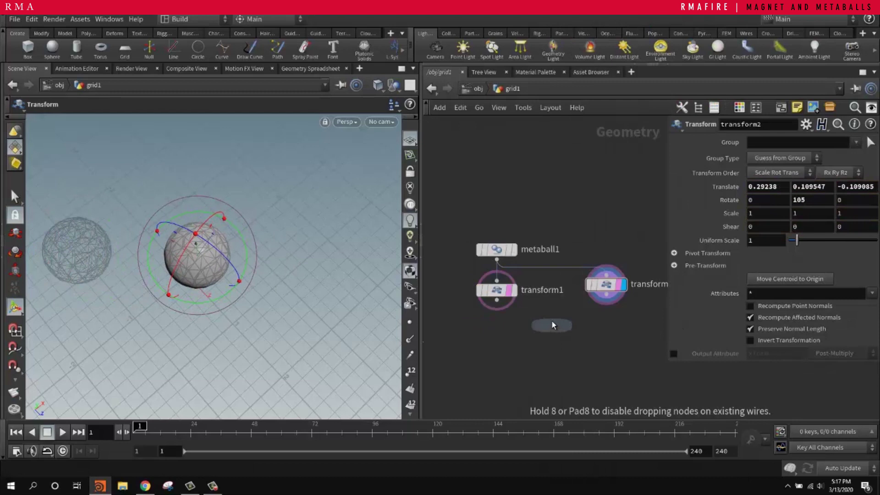
{"action": "left_click", "coordinate": [555, 353]}
{"action": "left_click_drag", "start_coordinate": [627, 295], "coordinate": [628, 297]}
{"action": "left_click_drag", "start_coordinate": [606, 295], "coordinate": [587, 322]}
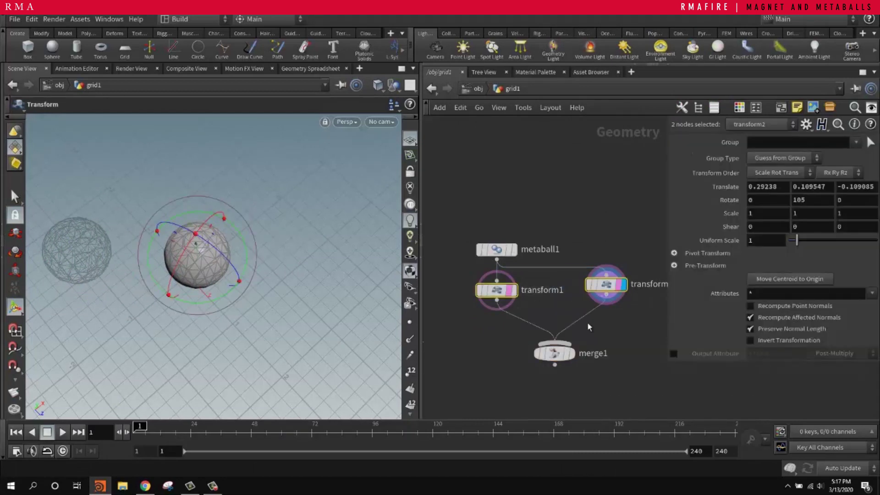
{"action": "middle_click_drag", "start_coordinate": [614, 371], "coordinate": [683, 323]}
{"action": "left_click", "coordinate": [639, 306]}
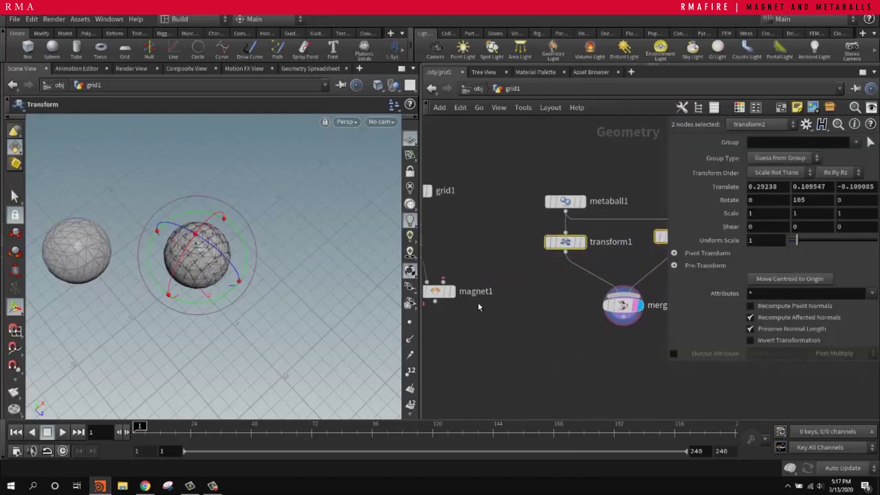
Move the Magnet node below the Merge node, feed the merged metaballs into its second input and display the deformed grid.
{"action": "left_click_drag", "start_coordinate": [438, 295], "coordinate": [512, 381]}
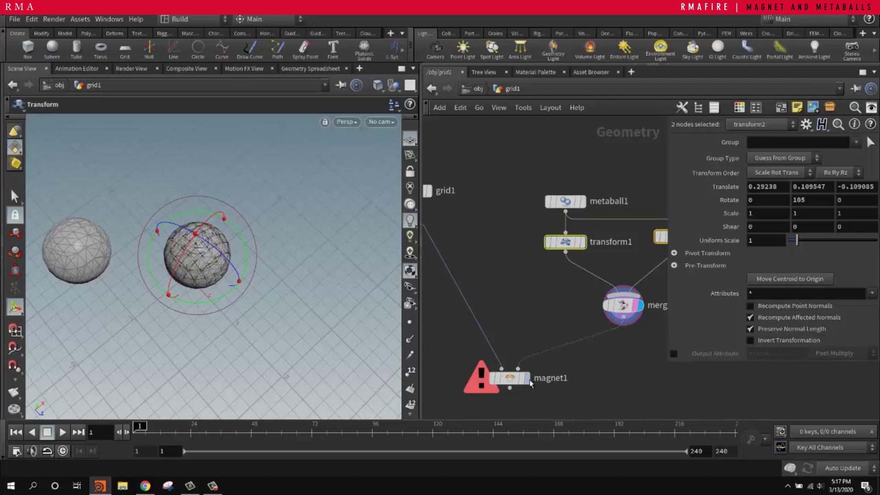
{"action": "left_click", "coordinate": [528, 379]}
{"action": "left_click", "coordinate": [576, 345]}
{"action": "left_click_drag", "start_coordinate": [255, 273], "coordinate": [132, 284], "text": "alt"}
{"action": "middle_click_drag", "start_coordinate": [192, 262], "coordinate": [260, 284], "text": "alt"}
{"action": "left_click_drag", "start_coordinate": [259, 285], "coordinate": [295, 278], "text": "alt"}
{"action": "scroll", "coordinate": [581, 325], "scroll_direction": "down", "scroll_amount": 3}
Move the second Transform's metaball to about X -2.42, Y 0.24, Z -1.44.
{"action": "left_click", "coordinate": [646, 264]}
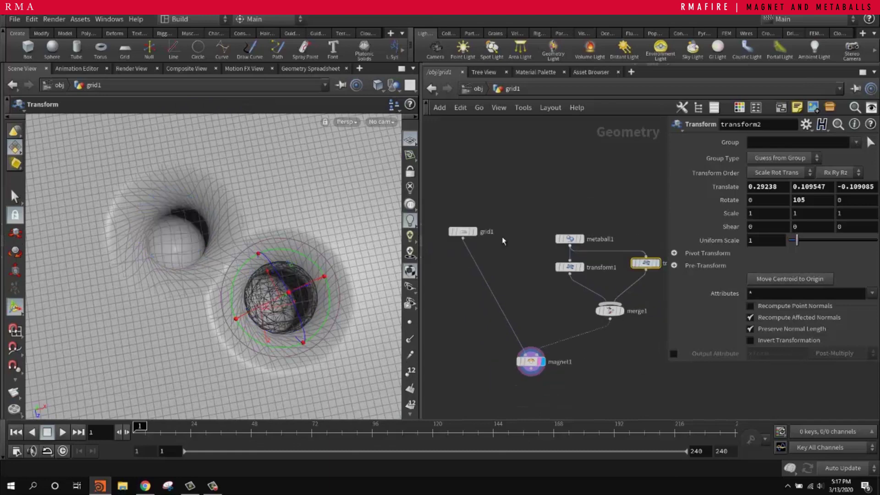
{"action": "middle_click_drag", "start_coordinate": [335, 173], "coordinate": [114, 117]}
{"action": "middle_click_drag", "start_coordinate": [154, 262], "coordinate": [230, 285], "text": "alt"}
{"action": "mouse_move", "coordinate": [229, 284]}
{"action": "left_mouse_down", "text": "alt"}
{"action": "mouse_move", "coordinate": [208, 228]}
{"action": "mouse_move", "coordinate": [224, 285]}
{"action": "left_mouse_up", "text": "alt"}
Insert a Transform node between the Merge and Magnet nodes and move it to about X 1.71, Y -0.19, Z 1.39.
{"action": "middle_click_drag", "start_coordinate": [611, 360], "coordinate": [593, 330]}
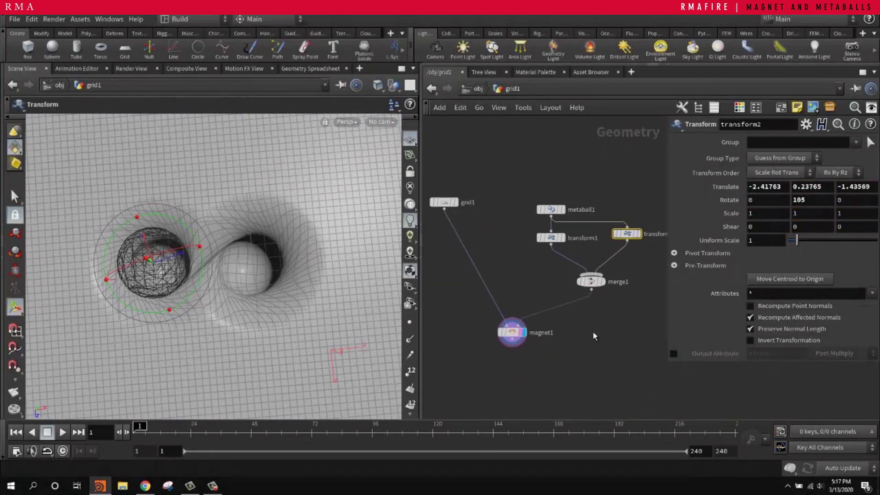
{"action": "key", "text": "Tab"}
{"action": "type", "text": "tra"}
{"action": "left_click", "coordinate": [694, 55]}
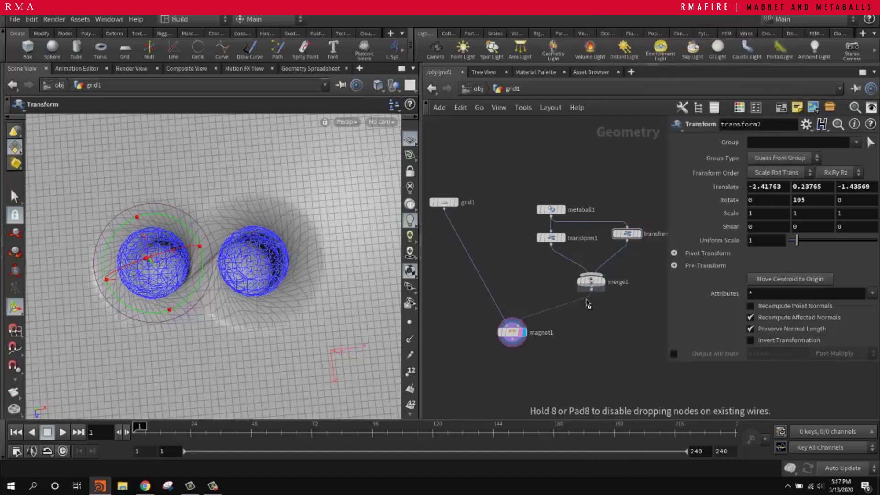
{"action": "left_click", "coordinate": [582, 310]}
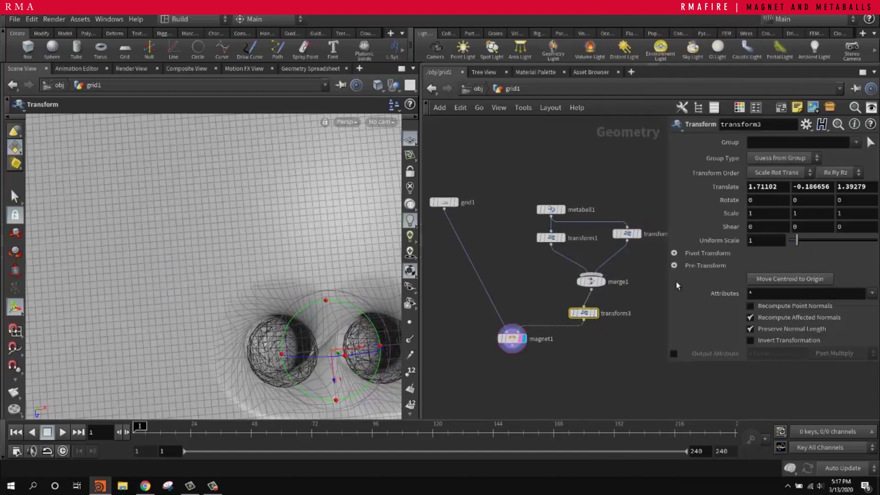
{"action": "left_click_drag", "start_coordinate": [284, 257], "coordinate": [314, 277]}
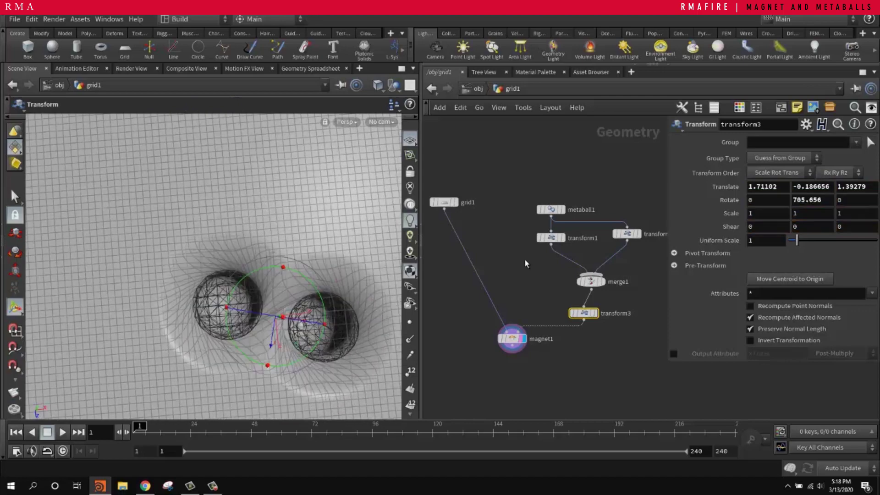
Set the third Transform's Y rotation to $F and play the timeline to preview the spinning metaballs.
{"action": "type", "text": "$F"}
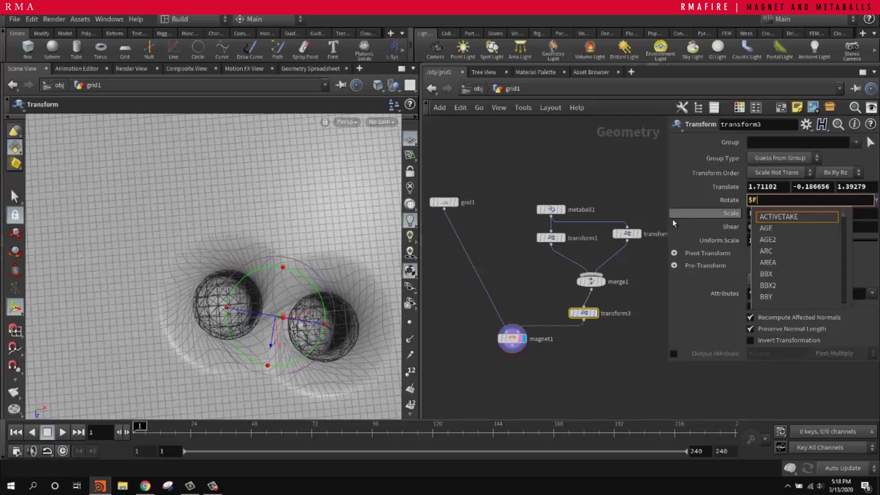
{"action": "key", "text": "Return"}
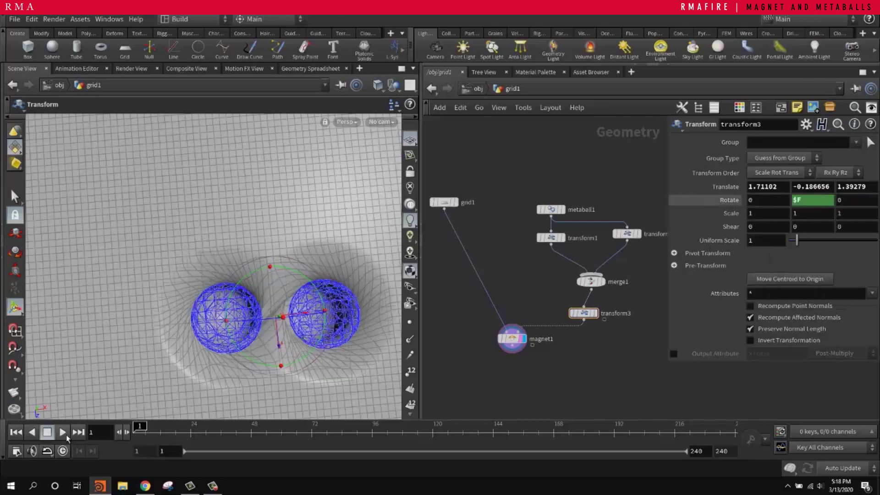
{"action": "left_click", "coordinate": [66, 435]}
{"action": "middle_click_drag", "start_coordinate": [241, 298], "coordinate": [168, 174], "text": "alt"}
{"action": "right_click_drag", "start_coordinate": [167, 175], "coordinate": [224, 174], "text": "alt"}
{"action": "middle_click_drag", "start_coordinate": [224, 174], "coordinate": [254, 249], "text": "alt"}
{"action": "left_click", "coordinate": [63, 434]}
Add a Null node below the Magnet node, connect it and turn on its display.
{"action": "middle_click_drag", "start_coordinate": [591, 382], "coordinate": [595, 310]}
{"action": "key", "text": "Tab"}
{"action": "type", "text": "null"}
{"action": "key", "text": "Return"}
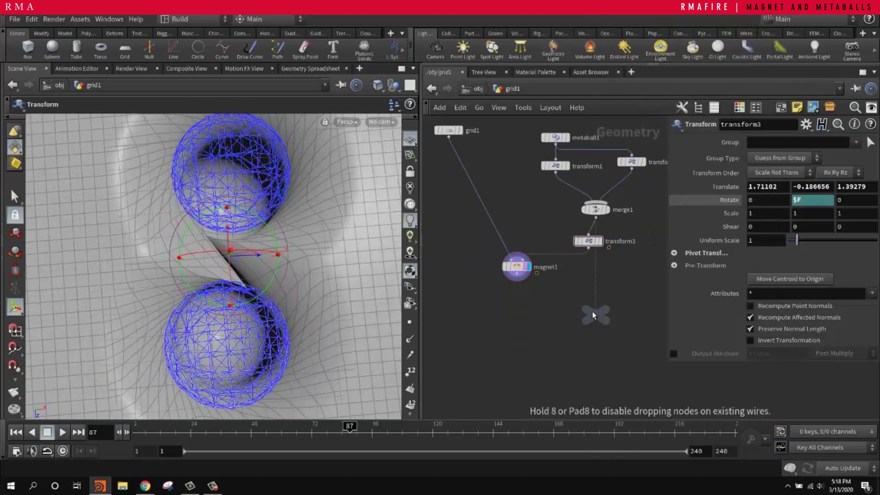
{"action": "left_click", "coordinate": [521, 298]}
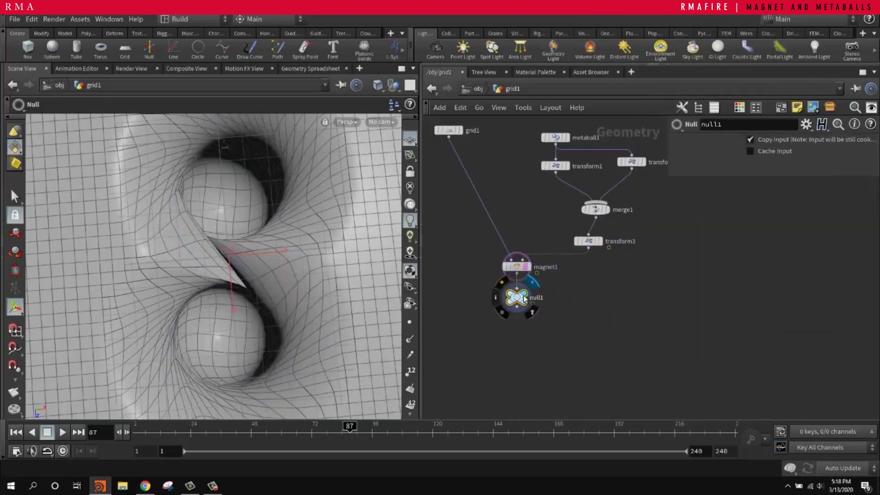
{"action": "left_click", "coordinate": [559, 303]}
Play the animation to examine how the rotating metaballs deform the grid, and stop playback.
{"action": "right_click_drag", "start_coordinate": [201, 257], "coordinate": [55, 252], "text": "alt"}
{"action": "left_click_drag", "start_coordinate": [256, 266], "coordinate": [260, 202], "text": "alt"}
{"action": "right_click_drag", "start_coordinate": [260, 203], "coordinate": [206, 252], "text": "alt"}
{"action": "left_click_drag", "start_coordinate": [206, 251], "coordinate": [215, 263], "text": "alt"}
{"action": "right_click_drag", "start_coordinate": [216, 263], "coordinate": [256, 294], "text": "alt"}
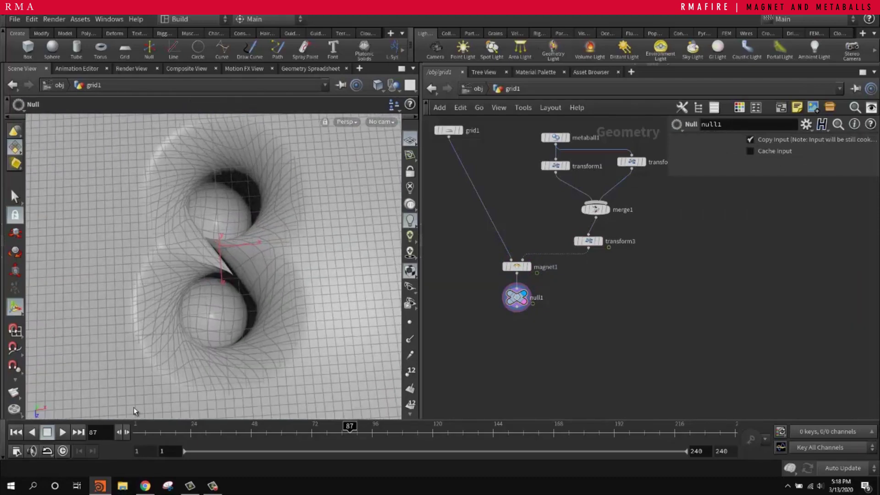
{"action": "left_click", "coordinate": [64, 433]}
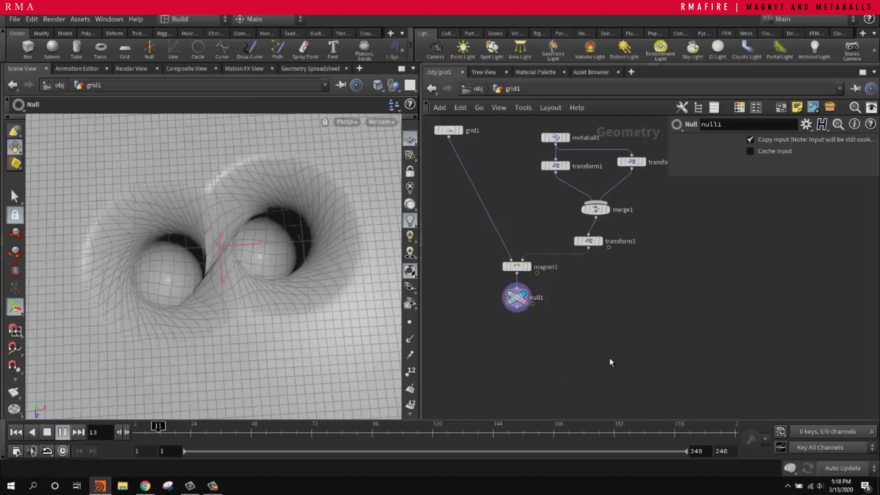
{"action": "left_click", "coordinate": [63, 432]}
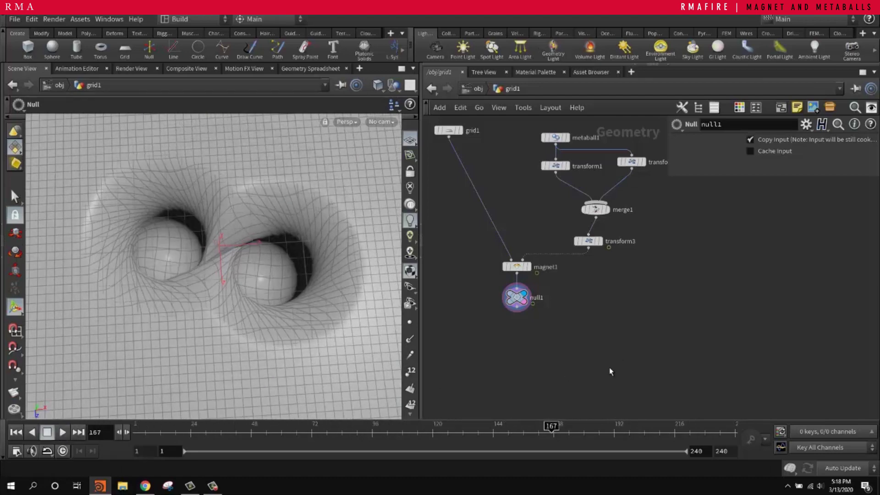
Insert a Trail node between the third Transform and the Magnet, adjust its trail length and increment, and display it.
{"action": "key", "text": "Tab"}
{"action": "type", "text": "tra"}
{"action": "left_click", "coordinate": [727, 53]}
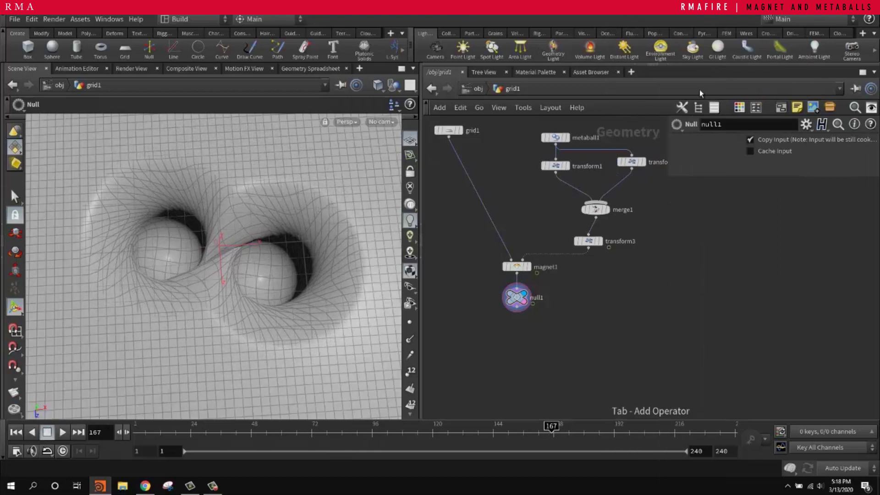
{"action": "left_click", "coordinate": [580, 252]}
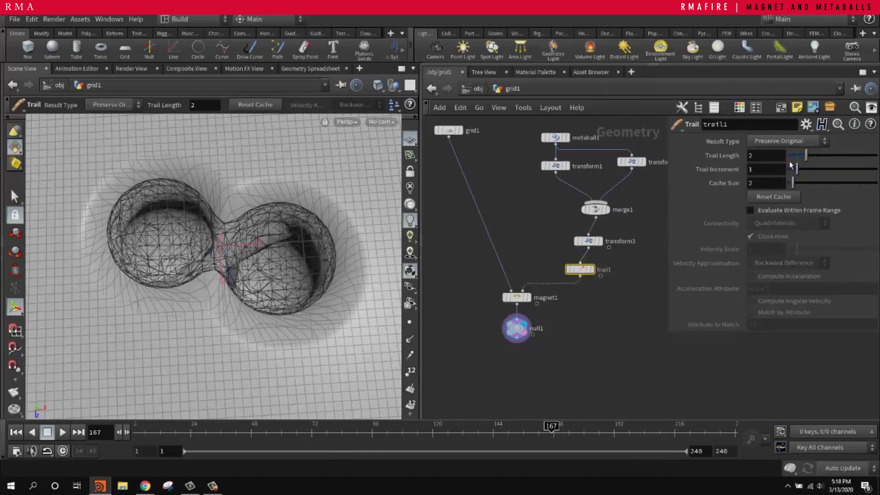
{"action": "left_click_drag", "start_coordinate": [803, 156], "coordinate": [752, 167]}
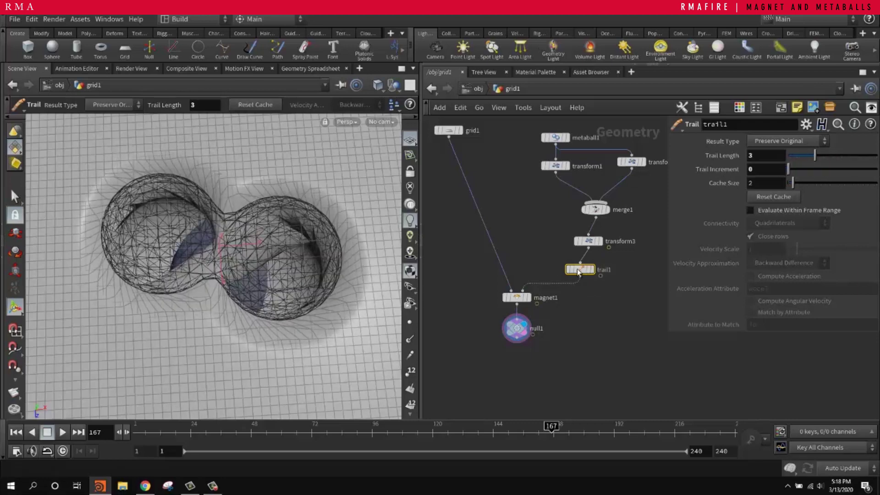
{"action": "left_click", "coordinate": [595, 283]}
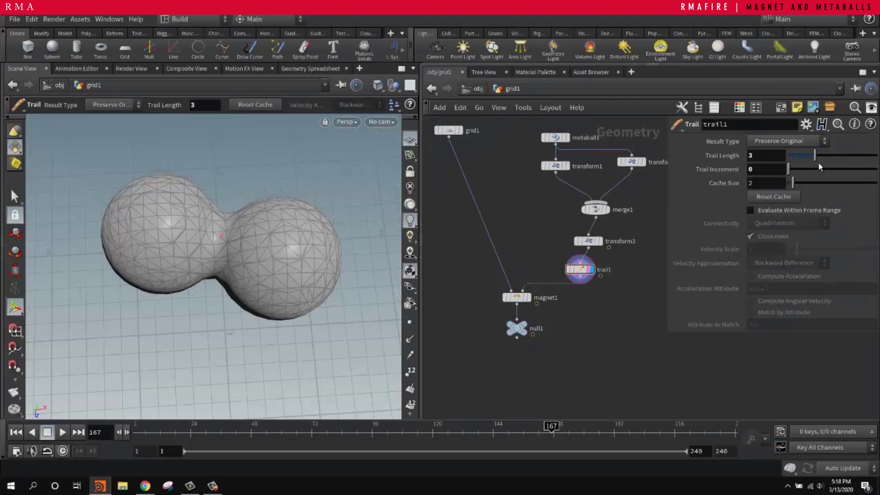
Set the Trail node's increment to 100 and trail length to 3, and scrub the timeline to check the result.
{"action": "left_click_drag", "start_coordinate": [819, 161], "coordinate": [877, 169]}
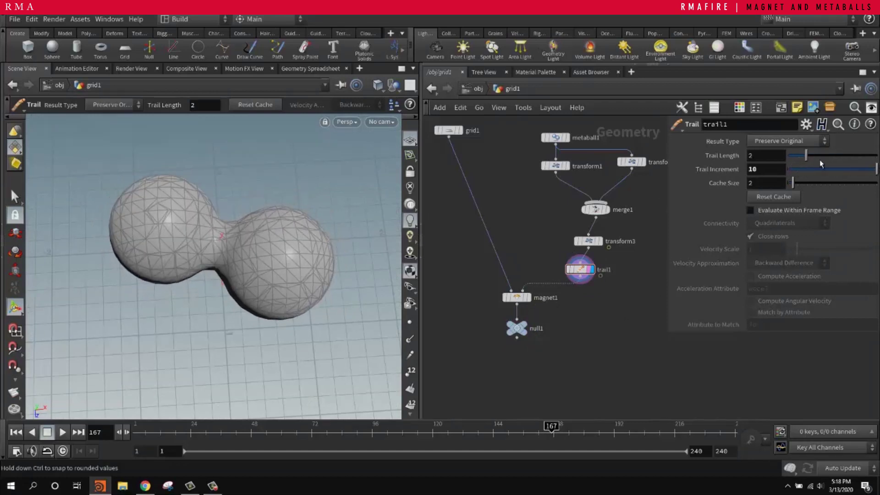
{"action": "middle_click_drag", "start_coordinate": [761, 172], "coordinate": [815, 139]}
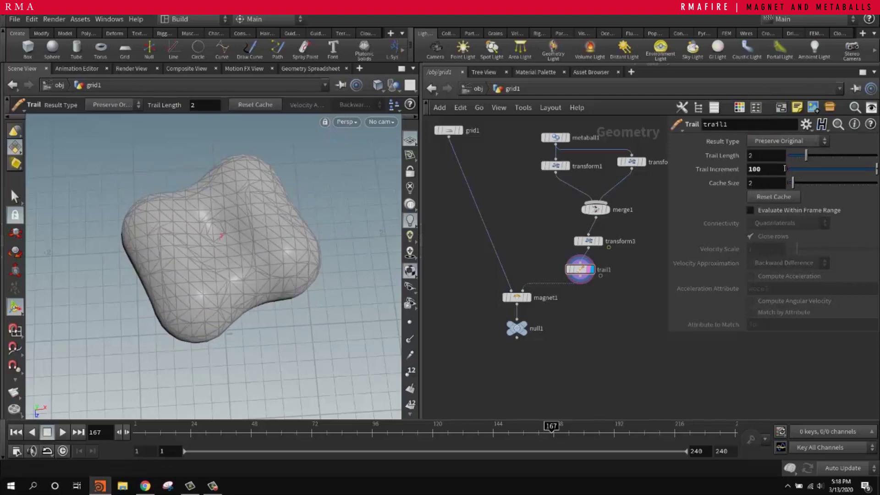
{"action": "left_click_drag", "start_coordinate": [807, 159], "coordinate": [815, 158]}
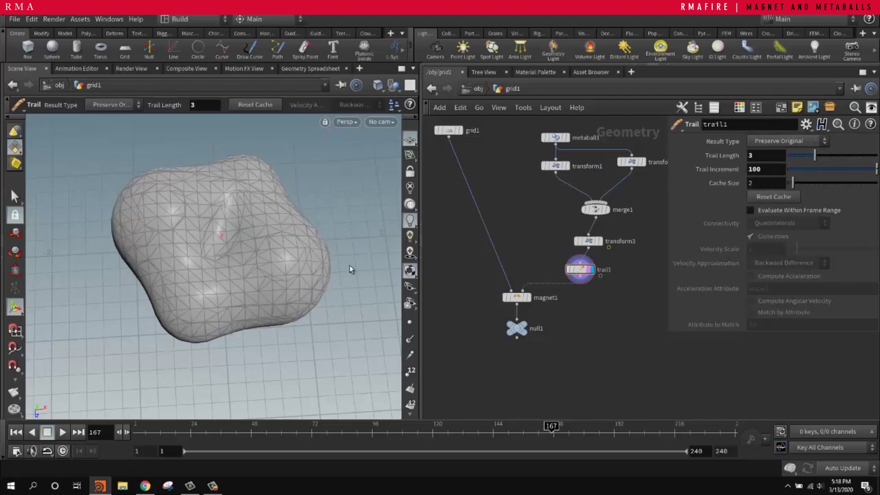
{"action": "left_click_drag", "start_coordinate": [293, 428], "coordinate": [263, 415]}
Keyframe the third Transform's translation at frame 1 with X 1.71102, Y -0.186656, Z 1.39279.
{"action": "left_click", "coordinate": [621, 243]}
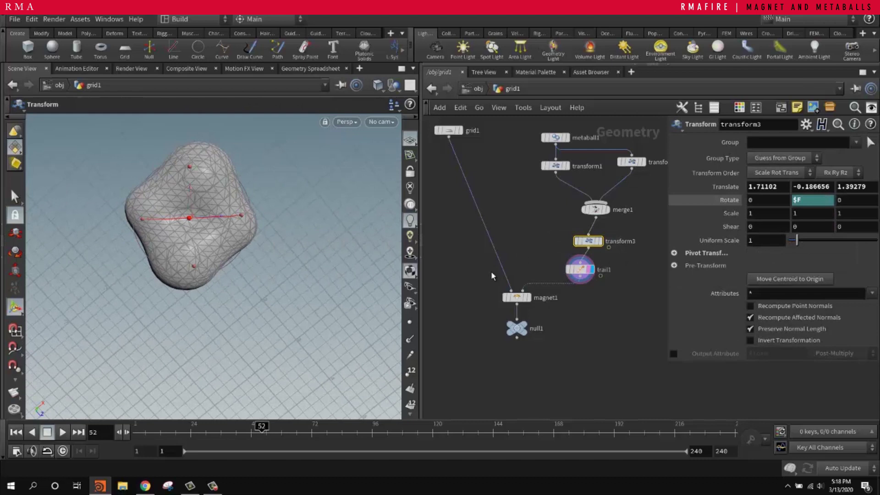
{"action": "middle_click_drag", "start_coordinate": [232, 220], "coordinate": [267, 286], "text": "alt"}
{"action": "left_click_drag", "start_coordinate": [219, 424], "coordinate": [103, 421]}
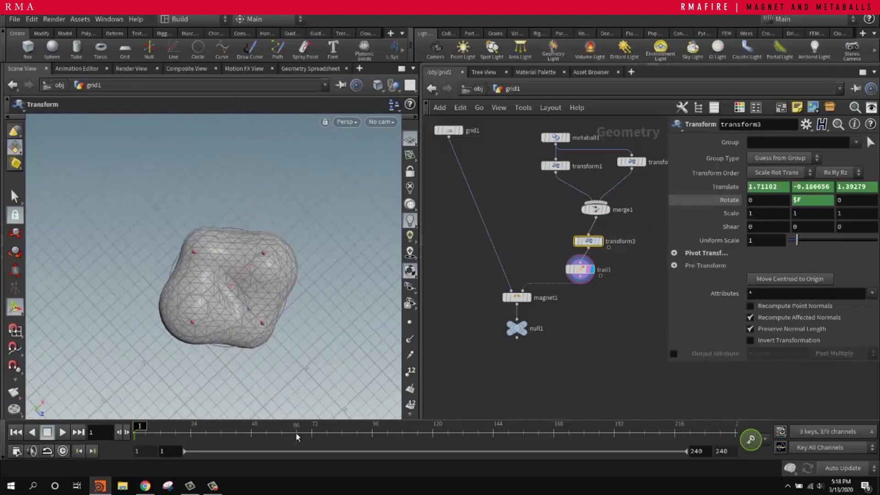
Move the third Transform to about X 0.08, Y -0.19, Z -1.68 at frame 118, keyframe its translation and scrub through the motion.
{"action": "left_click_drag", "start_coordinate": [296, 438], "coordinate": [428, 428]}
{"action": "left_click_drag", "start_coordinate": [211, 282], "coordinate": [34, 213]}
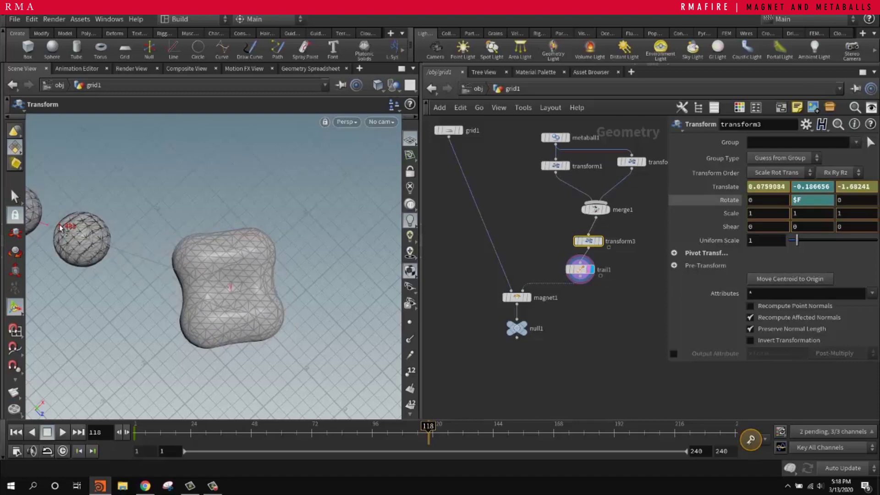
{"action": "middle_click_drag", "start_coordinate": [64, 227], "coordinate": [237, 261], "text": "alt"}
{"action": "scroll", "coordinate": [237, 261], "scroll_direction": "down", "scroll_amount": 2}
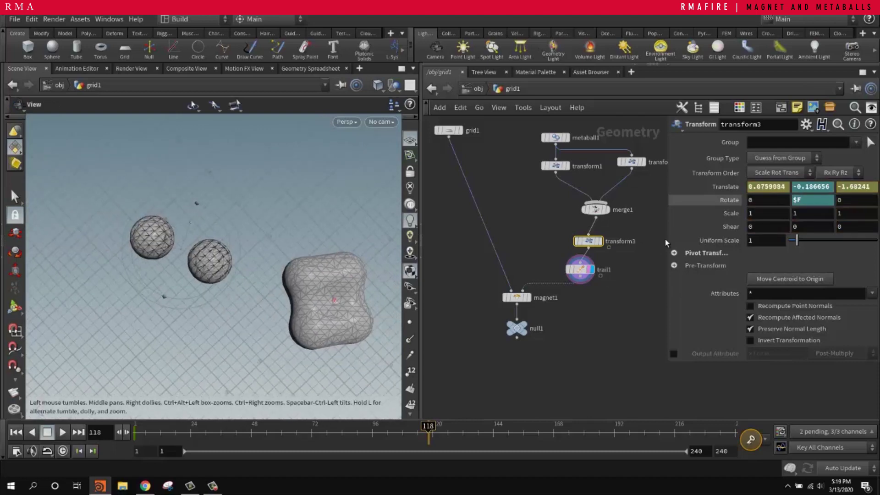
{"action": "left_click", "coordinate": [729, 191], "text": "alt"}
{"action": "left_click_drag", "start_coordinate": [425, 427], "coordinate": [191, 385]}
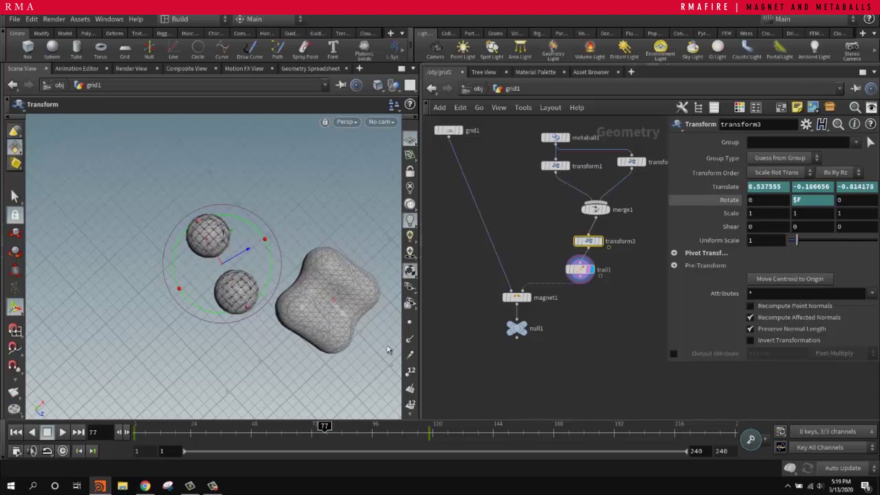
Try placing the Trail node between the Merge and third Transform, and check the Transform's display at frame 117.
{"action": "left_click_drag", "start_coordinate": [585, 274], "coordinate": [594, 290]}
{"action": "left_click_drag", "start_coordinate": [597, 236], "coordinate": [597, 238]}
{"action": "left_click_drag", "start_coordinate": [588, 269], "coordinate": [594, 271]}
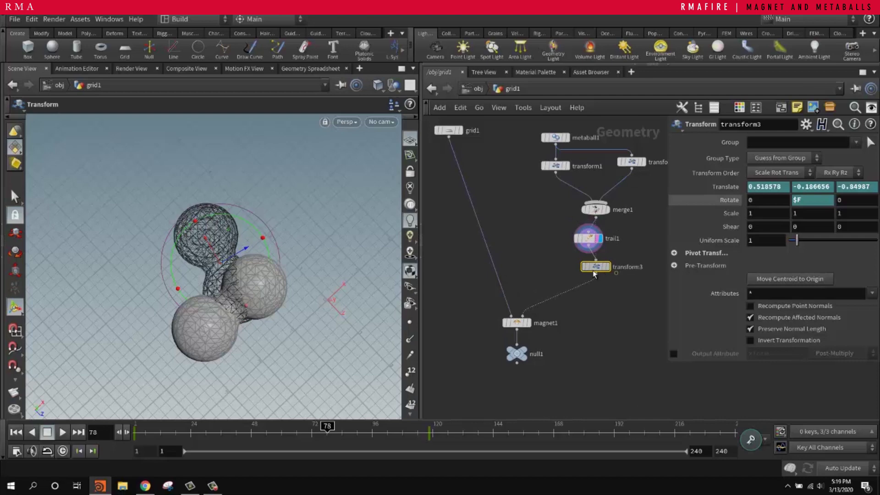
{"action": "left_click_drag", "start_coordinate": [323, 441], "coordinate": [425, 441]}
{"action": "left_click", "coordinate": [601, 354]}
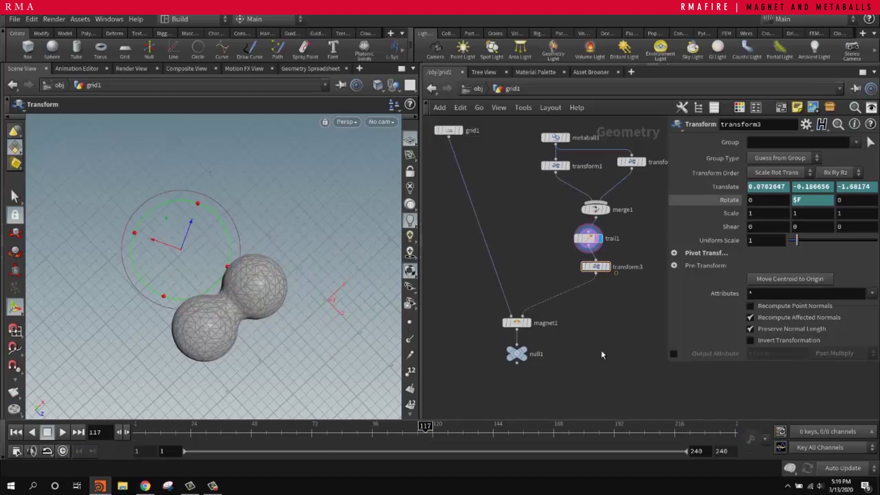
{"action": "left_click", "coordinate": [607, 267]}
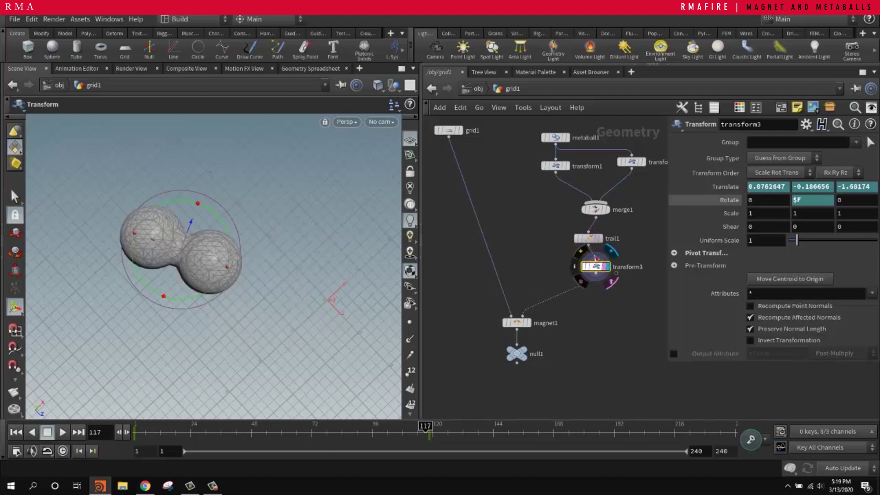
Put the Trail node back between the third Transform and the Magnet, display it and scrub to frame 154.
{"action": "left_click_drag", "start_coordinate": [658, 239], "coordinate": [564, 299]}
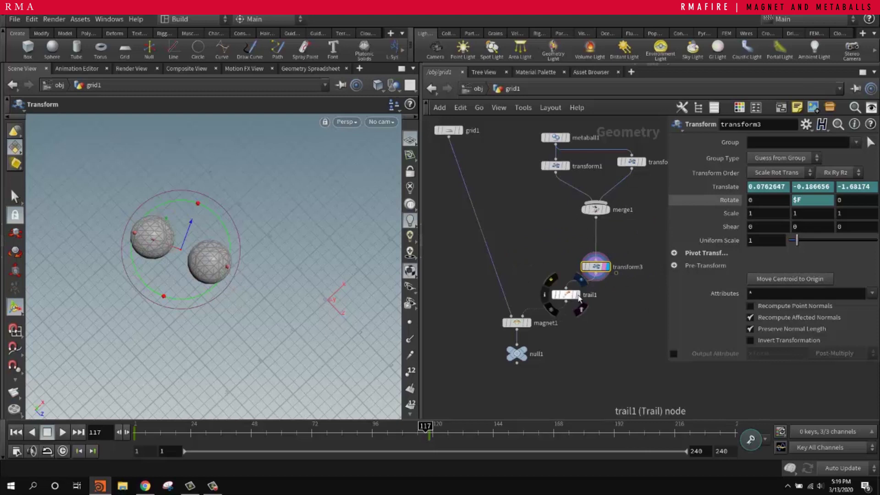
{"action": "left_click", "coordinate": [576, 294]}
{"action": "left_click", "coordinate": [569, 296]}
{"action": "left_click_drag", "start_coordinate": [290, 432], "coordinate": [518, 426]}
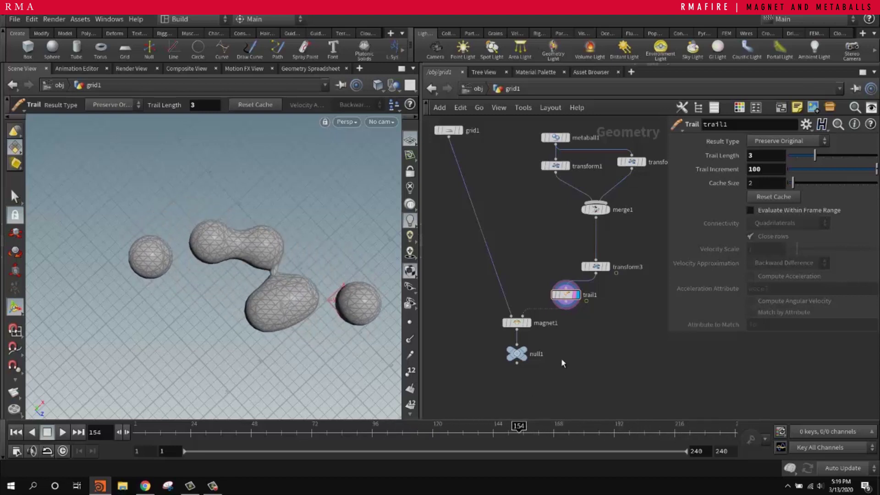
Try trail lengths of 10 and 20 on the Trail node with the trail increment at 10 and 4.92.
{"action": "left_click_drag", "start_coordinate": [566, 301], "coordinate": [560, 290]}
{"action": "middle_click", "coordinate": [763, 169]}
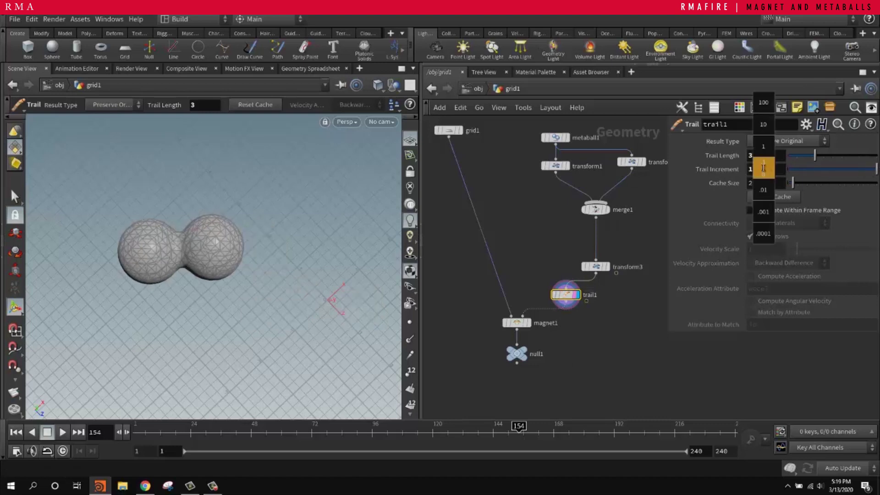
{"action": "left_click_drag", "start_coordinate": [813, 156], "coordinate": [875, 158]}
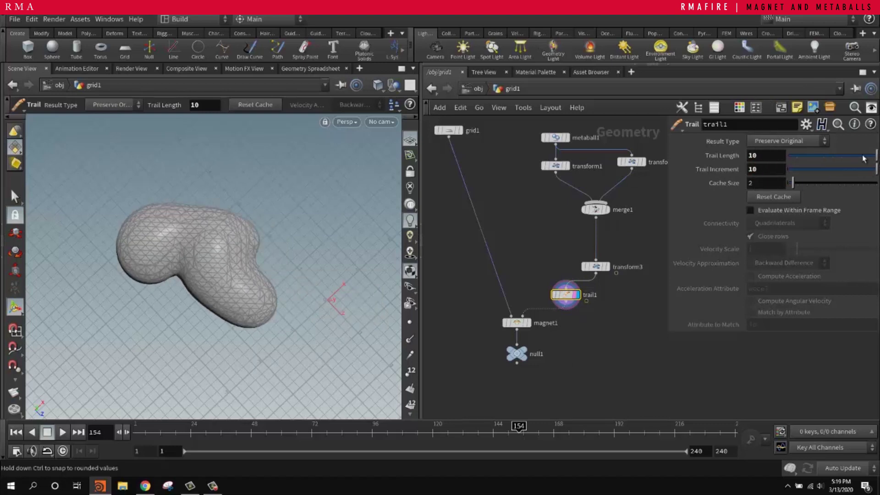
{"action": "middle_click_drag", "start_coordinate": [763, 137], "coordinate": [763, 163]}
{"action": "left_click_drag", "start_coordinate": [854, 172], "coordinate": [832, 171]}
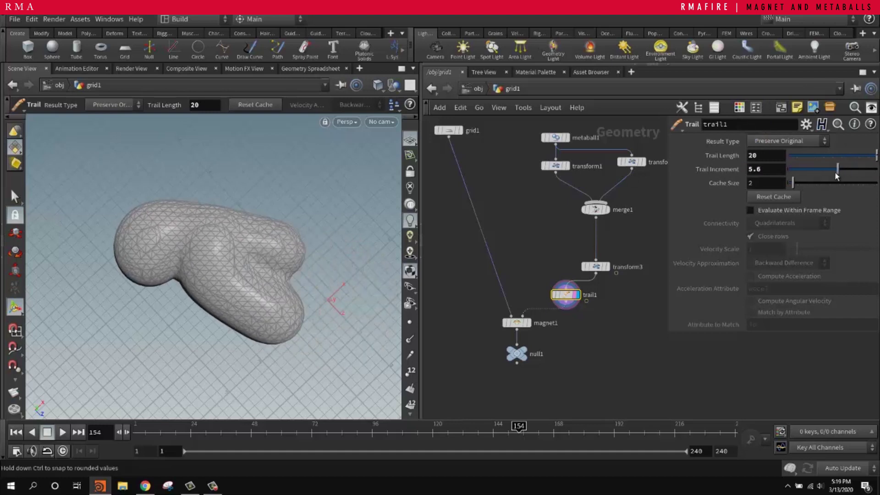
Try trail lengths of 58 and 76 with a trail increment of 1.76, and scrub the timeline to frame 125.
{"action": "middle_click_drag", "start_coordinate": [753, 156], "coordinate": [110, 181]}
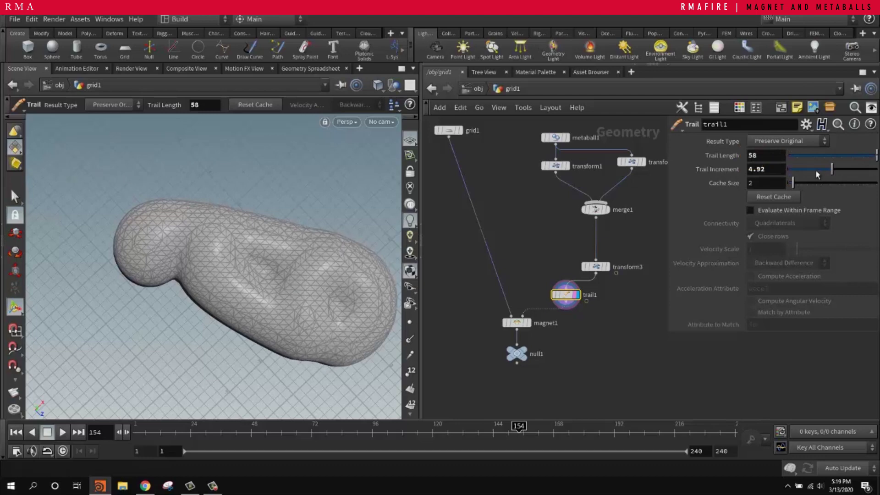
{"action": "left_click_drag", "start_coordinate": [819, 173], "coordinate": [803, 173]}
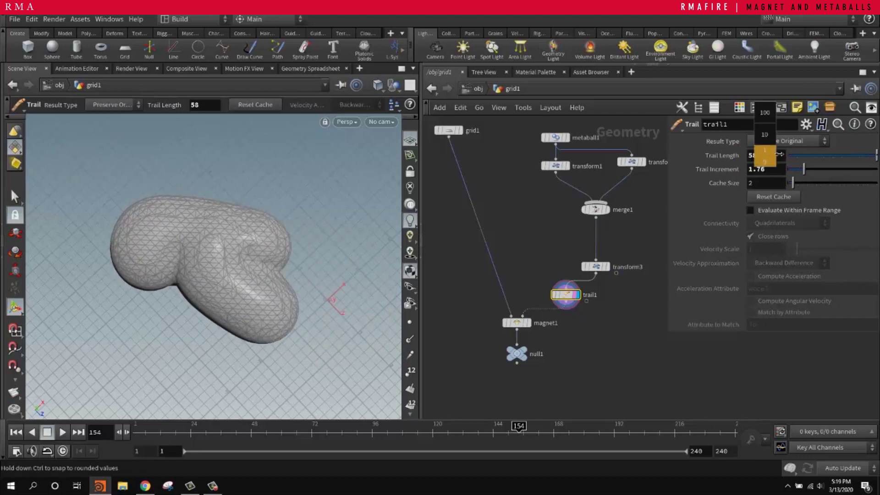
{"action": "middle_click_drag", "start_coordinate": [779, 154], "coordinate": [846, 156]}
{"action": "left_click_drag", "start_coordinate": [477, 431], "coordinate": [158, 427]}
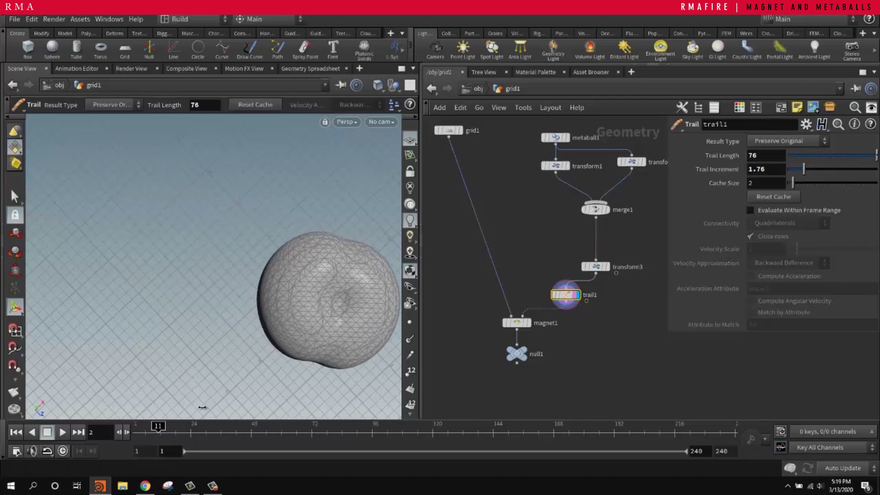
{"action": "left_click_drag", "start_coordinate": [202, 407], "coordinate": [446, 409]}
Try a trail length of 50 with a trail increment of 0.52.
{"action": "left_click_drag", "start_coordinate": [849, 155], "coordinate": [877, 156]}
{"action": "middle_click_drag", "start_coordinate": [755, 154], "coordinate": [802, 153]}
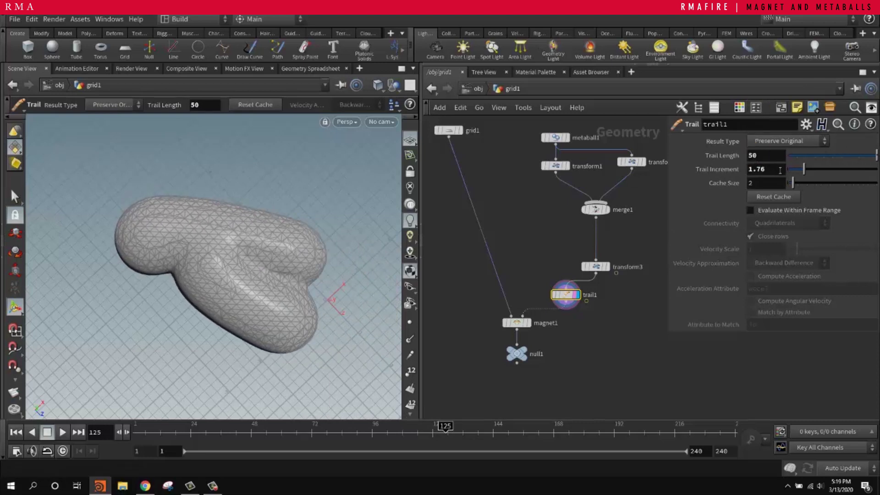
{"action": "mouse_move", "coordinate": [798, 173]}
{"action": "left_mouse_down"}
{"action": "mouse_move", "coordinate": [784, 172]}
{"action": "mouse_move", "coordinate": [793, 172]}
{"action": "left_mouse_up"}
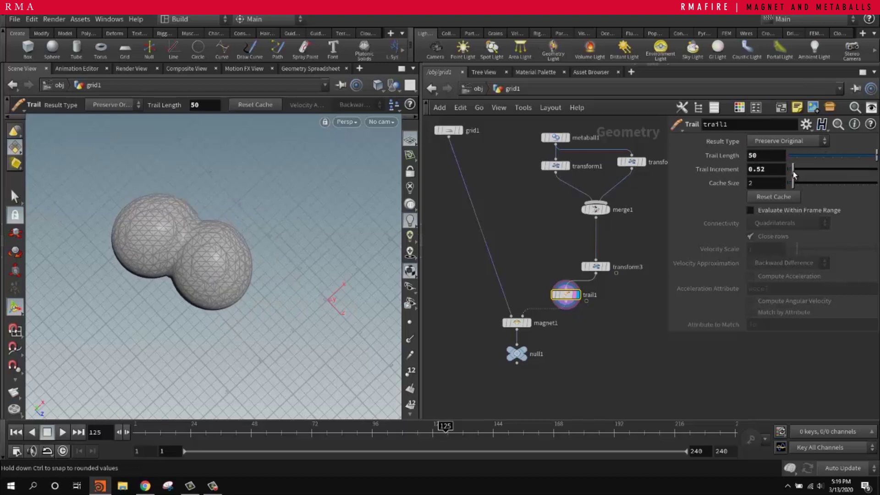
Set the Trail node's increment to 55 and its length to 10.
{"action": "left_click_drag", "start_coordinate": [853, 156], "coordinate": [876, 168]}
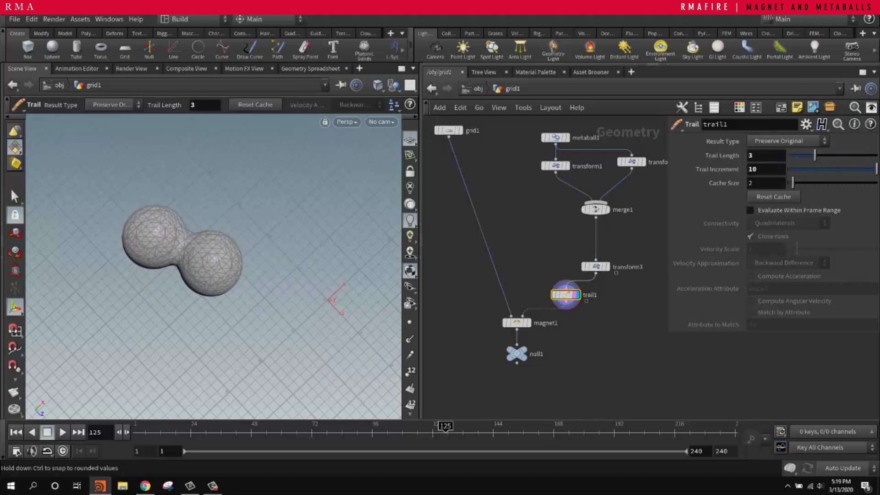
{"action": "middle_click_drag", "start_coordinate": [758, 169], "coordinate": [104, 156]}
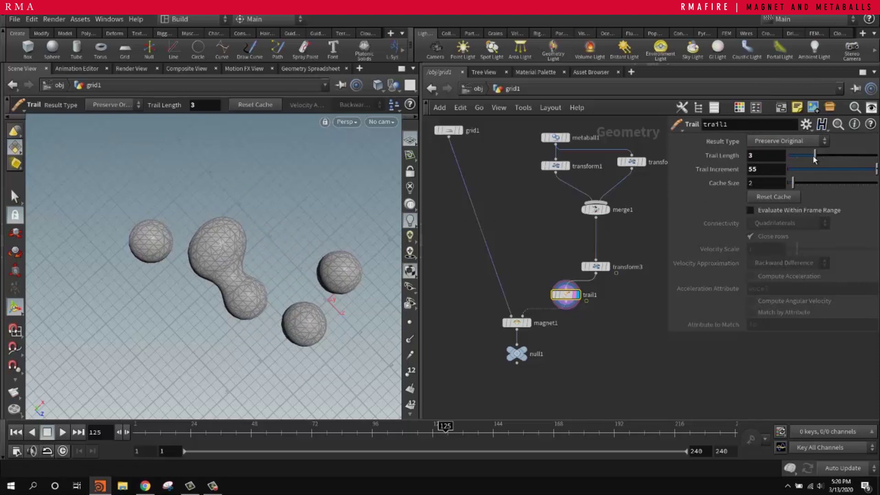
{"action": "left_click_drag", "start_coordinate": [820, 154], "coordinate": [876, 156]}
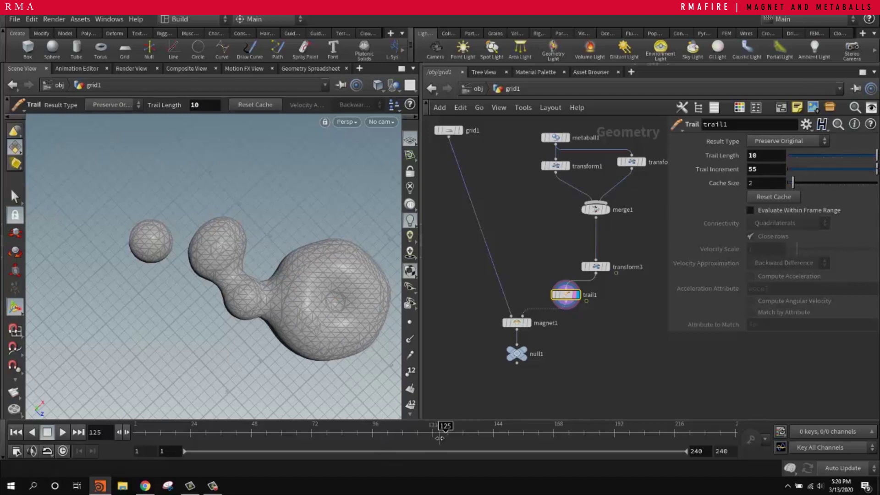
Scrub the timeline to frame 218 and display the Null node to inspect the deformed grid.
{"action": "left_click_drag", "start_coordinate": [440, 439], "coordinate": [392, 431]}
{"action": "left_click_drag", "start_coordinate": [468, 434], "coordinate": [681, 432]}
{"action": "scroll", "coordinate": [558, 361], "scroll_direction": "up", "scroll_amount": 2}
{"action": "left_click", "coordinate": [510, 349]}
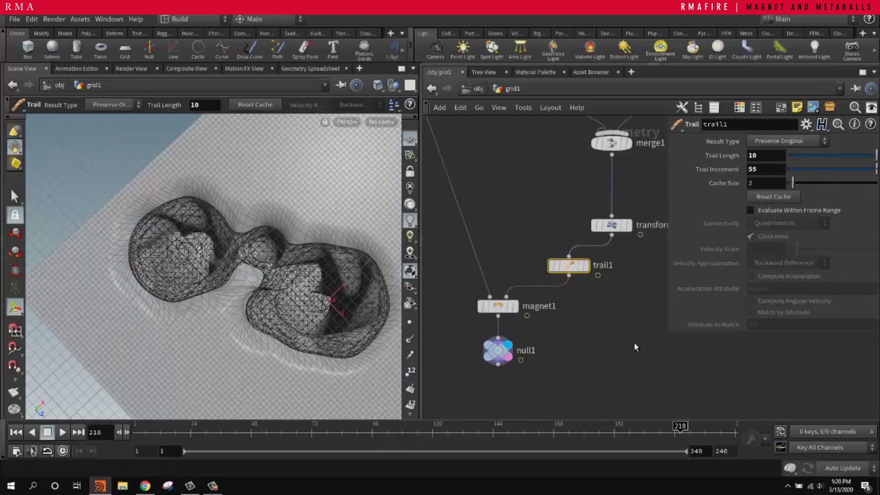
{"action": "middle_click_drag", "start_coordinate": [269, 271], "coordinate": [169, 209], "text": "alt"}
{"action": "left_click_drag", "start_coordinate": [168, 209], "coordinate": [320, 291], "text": "alt"}
Set the Magnet node's Y translation to -0.38.
{"action": "left_click", "coordinate": [511, 306]}
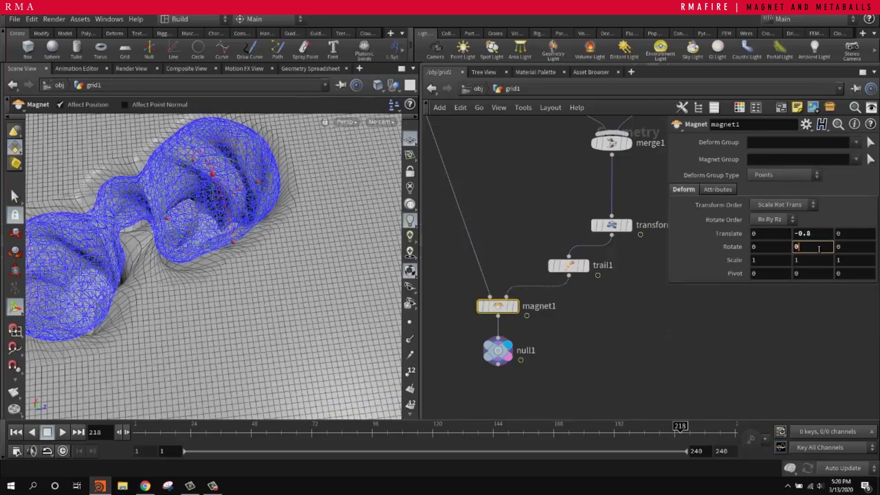
{"action": "left_click", "coordinate": [822, 233]}
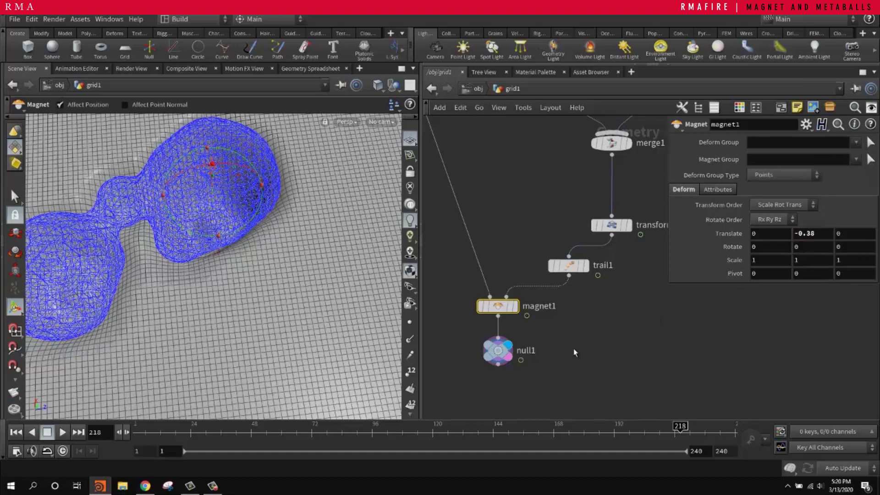
{"action": "left_click_drag", "start_coordinate": [281, 232], "coordinate": [298, 317], "text": "alt"}
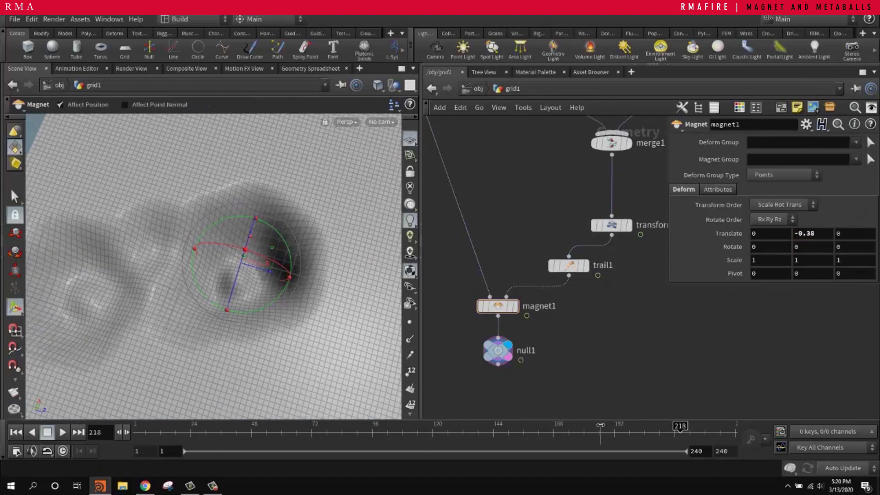
Examine how the magnet deformation travels across the grid at different frames, ending at frame 108.
{"action": "left_click_drag", "start_coordinate": [601, 425], "coordinate": [544, 356]}
{"action": "left_click_drag", "start_coordinate": [204, 280], "coordinate": [267, 338], "text": "alt"}
{"action": "right_click_drag", "start_coordinate": [267, 338], "coordinate": [322, 236], "text": "alt"}
{"action": "left_click_drag", "start_coordinate": [323, 236], "coordinate": [280, 252], "text": "alt"}
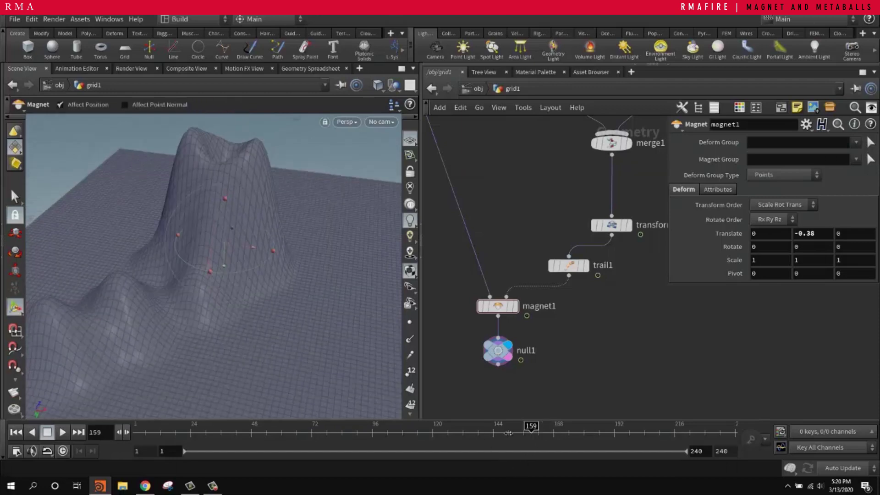
{"action": "left_click_drag", "start_coordinate": [509, 433], "coordinate": [219, 419]}
{"action": "left_click_drag", "start_coordinate": [323, 423], "coordinate": [609, 424]}
{"action": "left_click_drag", "start_coordinate": [200, 310], "coordinate": [293, 275], "text": "alt"}
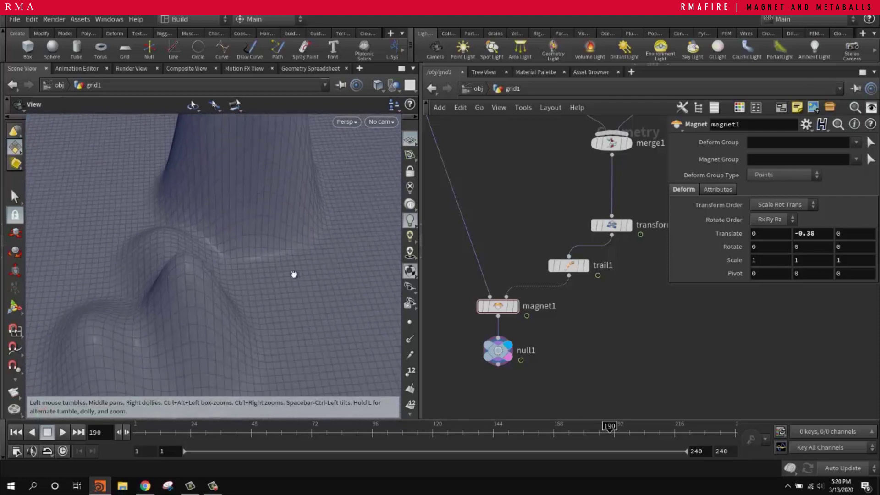
{"action": "left_click_drag", "start_coordinate": [655, 432], "coordinate": [519, 420]}
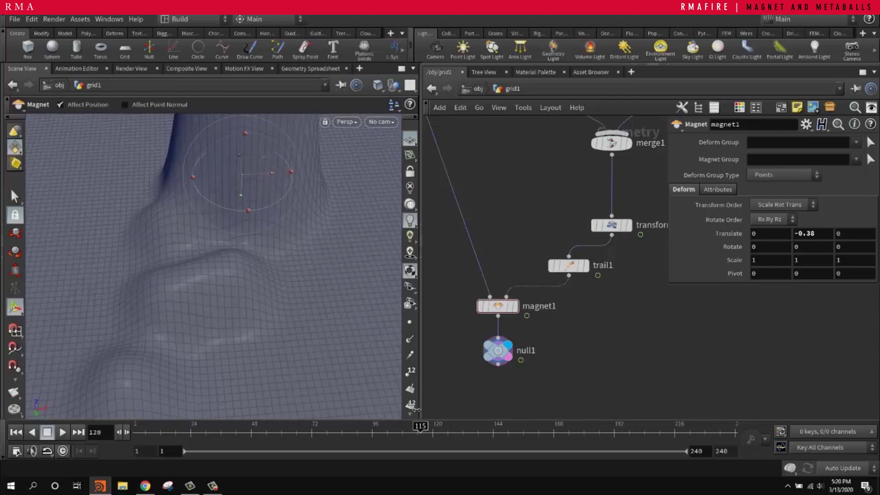
{"action": "left_click_drag", "start_coordinate": [417, 409], "coordinate": [403, 407]}
{"action": "right_click_drag", "start_coordinate": [193, 283], "coordinate": [163, 277], "text": "alt"}
{"action": "middle_click_drag", "start_coordinate": [238, 228], "coordinate": [225, 260], "text": "alt"}
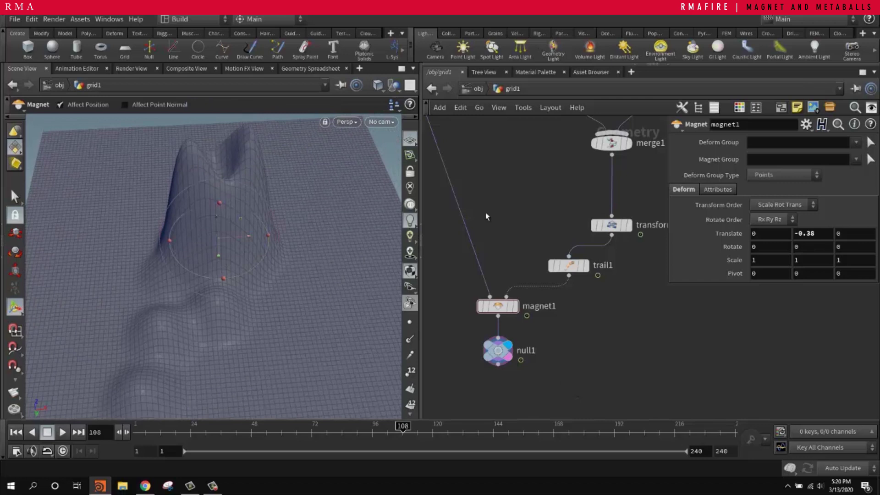
Reduce the Trail node's length to 5 and go to frame 154.
{"action": "scroll", "coordinate": [620, 325], "scroll_direction": "down", "scroll_amount": 4}
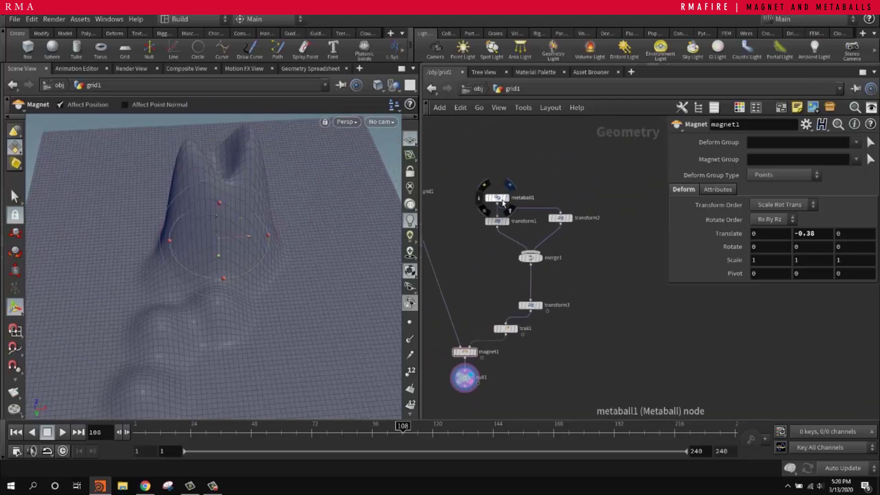
{"action": "scroll", "coordinate": [551, 325], "scroll_direction": "up", "scroll_amount": 2}
{"action": "left_click_drag", "start_coordinate": [493, 351], "coordinate": [493, 348]}
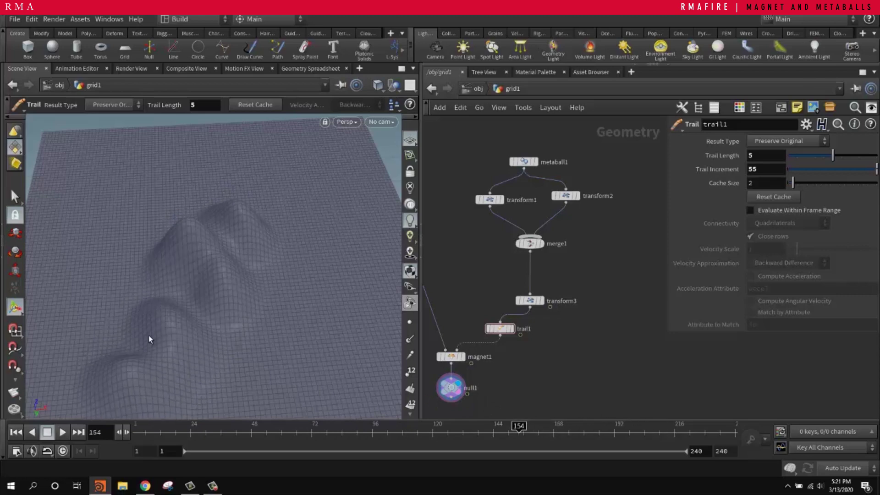
Examine the bumps on the deformed grid from several angles and scrub to frame 196.
{"action": "right_click_drag", "start_coordinate": [149, 339], "coordinate": [226, 314], "text": "alt"}
{"action": "mouse_move", "coordinate": [226, 315]}
{"action": "left_mouse_down", "text": "alt"}
{"action": "mouse_move", "coordinate": [173, 334]}
{"action": "mouse_move", "coordinate": [188, 300]}
{"action": "mouse_move", "coordinate": [197, 166]}
{"action": "mouse_move", "coordinate": [175, 349]}
{"action": "mouse_move", "coordinate": [244, 239]}
{"action": "mouse_move", "coordinate": [326, 199]}
{"action": "mouse_move", "coordinate": [385, 225]}
{"action": "mouse_move", "coordinate": [267, 226]}
{"action": "mouse_move", "coordinate": [313, 214]}
{"action": "mouse_move", "coordinate": [390, 170]}
{"action": "left_mouse_up", "text": "alt"}
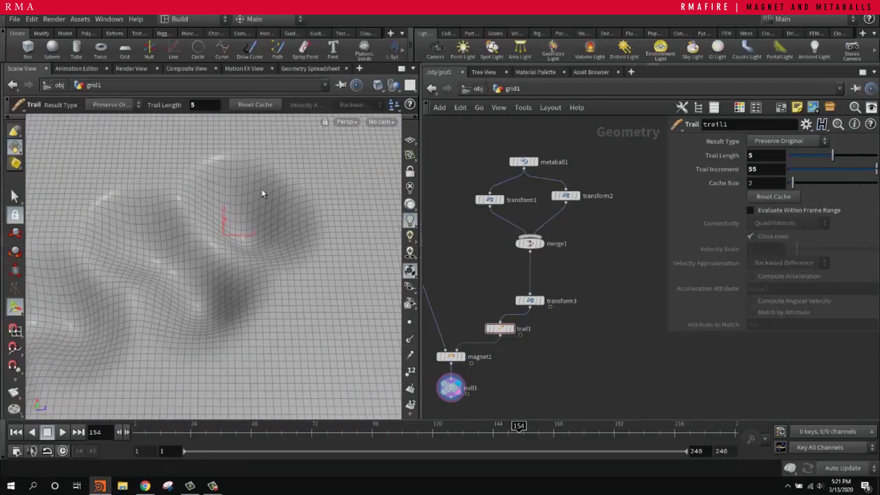
{"action": "left_click_drag", "start_coordinate": [262, 194], "coordinate": [311, 315], "text": "alt"}
{"action": "left_click_drag", "start_coordinate": [444, 429], "coordinate": [624, 403]}
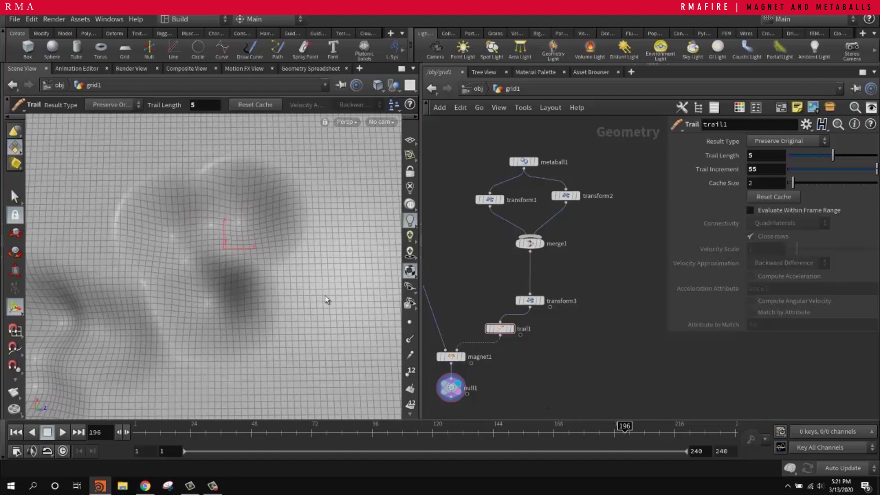
{"action": "right_click_drag", "start_coordinate": [328, 301], "coordinate": [177, 209], "text": "alt"}
{"action": "left_click_drag", "start_coordinate": [177, 209], "coordinate": [181, 145], "text": "alt"}
{"action": "middle_click_drag", "start_coordinate": [180, 145], "coordinate": [124, 179], "text": "alt"}
{"action": "right_click_drag", "start_coordinate": [123, 178], "coordinate": [190, 284], "text": "alt"}
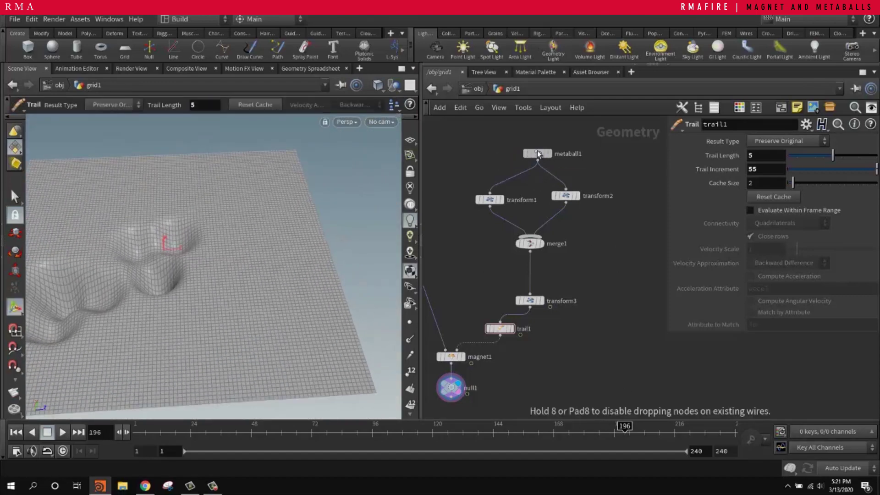
Tidy the network by moving the Grid node down beside the Trail and Magnet nodes.
{"action": "middle_click_drag", "start_coordinate": [624, 256], "coordinate": [700, 283]}
{"action": "scroll", "coordinate": [651, 265], "scroll_direction": "down", "scroll_amount": 1}
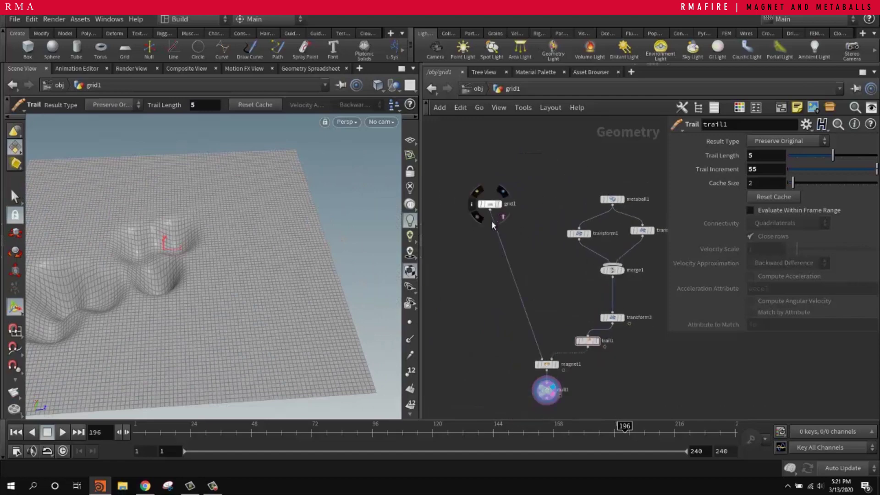
{"action": "middle_click_drag", "start_coordinate": [587, 402], "coordinate": [589, 380]}
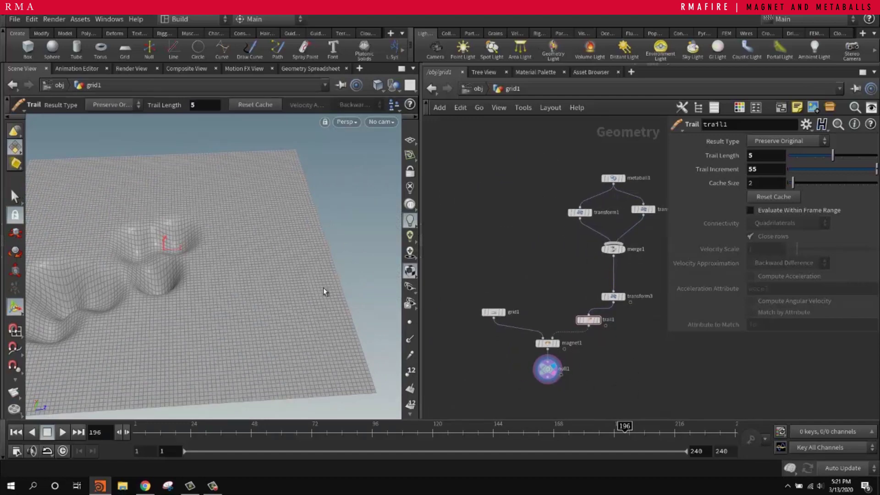
{"action": "left_click_drag", "start_coordinate": [249, 240], "coordinate": [276, 238], "text": "alt"}
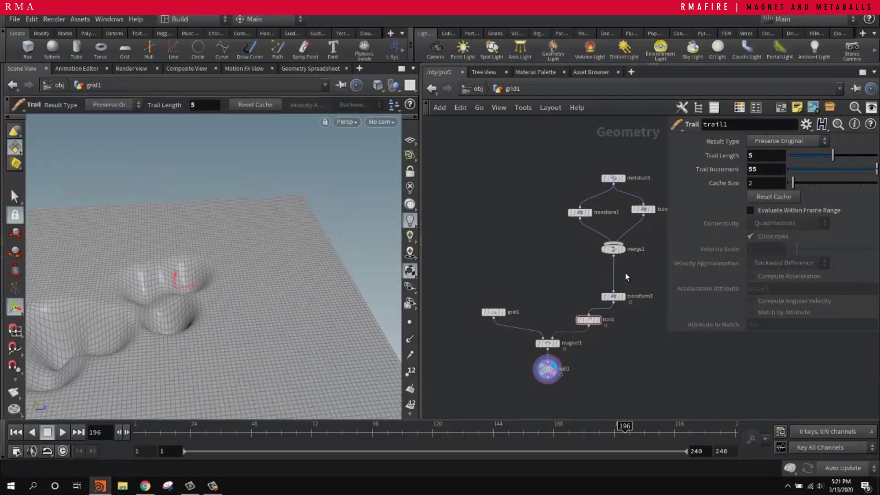
Stretch the Metaball node's X radius to 3.8 and on to 12.4117.
{"action": "left_click_drag", "start_coordinate": [651, 192], "coordinate": [655, 195]}
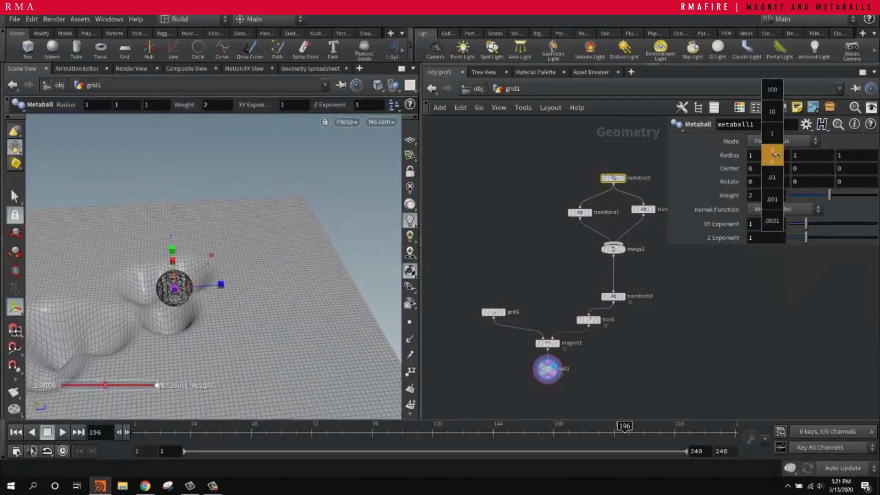
{"action": "middle_click_drag", "start_coordinate": [774, 155], "coordinate": [854, 152]}
{"action": "left_click_drag", "start_coordinate": [158, 308], "coordinate": [177, 318], "text": "alt"}
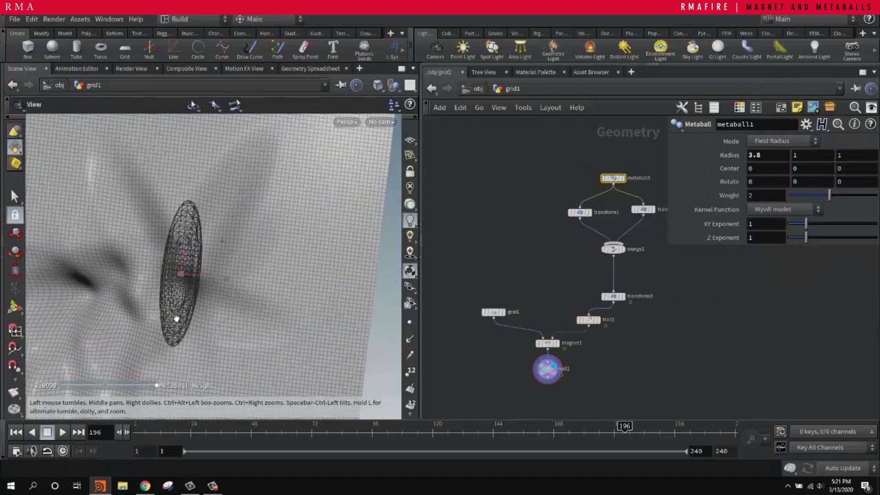
{"action": "middle_click_drag", "start_coordinate": [177, 318], "coordinate": [254, 268], "text": "alt"}
{"action": "left_click_drag", "start_coordinate": [254, 268], "coordinate": [292, 207], "text": "alt"}
{"action": "middle_click_drag", "start_coordinate": [293, 207], "coordinate": [162, 244], "text": "alt"}
{"action": "left_click_drag", "start_coordinate": [162, 243], "coordinate": [299, 208], "text": "alt"}
{"action": "left_click_drag", "start_coordinate": [196, 263], "coordinate": [212, 292], "text": "alt"}
{"action": "middle_click_drag", "start_coordinate": [212, 292], "coordinate": [247, 252], "text": "alt"}
Scrub back to frame 1 and examine the folds across the grid up close.
{"action": "left_click_drag", "start_coordinate": [427, 437], "coordinate": [85, 420]}
{"action": "left_click_drag", "start_coordinate": [246, 252], "coordinate": [177, 271], "text": "alt"}
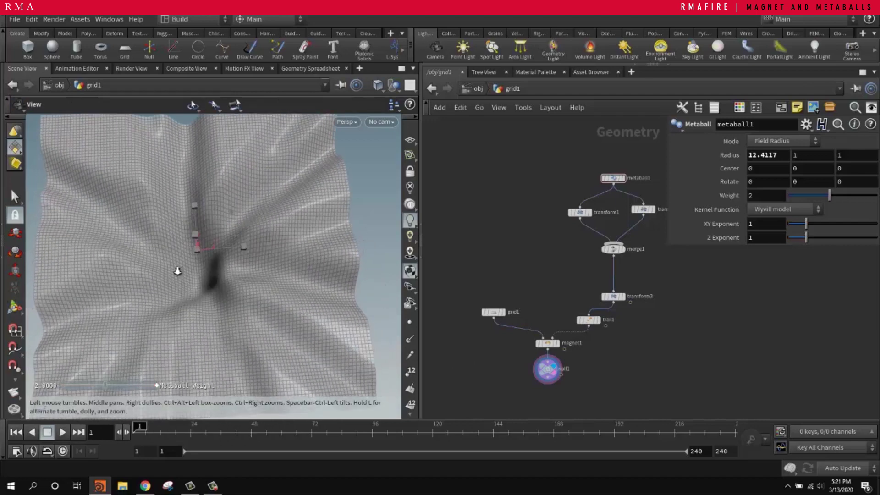
{"action": "right_click_drag", "start_coordinate": [177, 271], "coordinate": [227, 230], "text": "alt"}
{"action": "middle_click_drag", "start_coordinate": [227, 231], "coordinate": [274, 212], "text": "alt"}
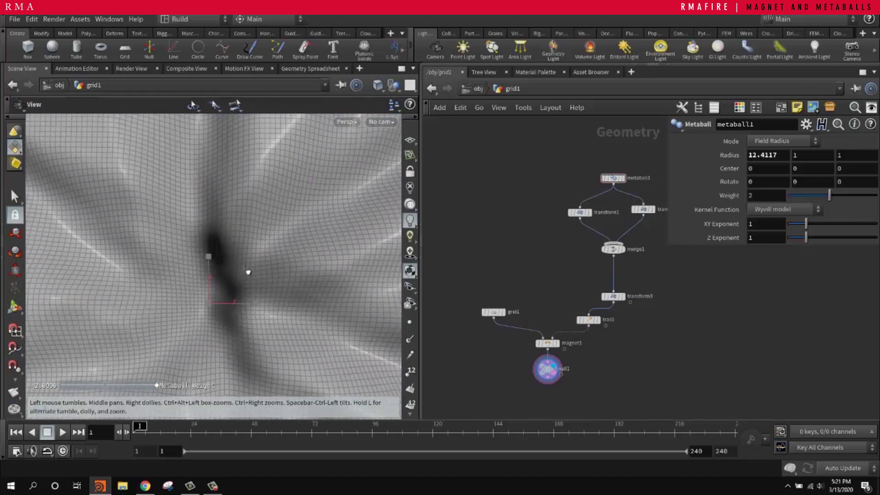